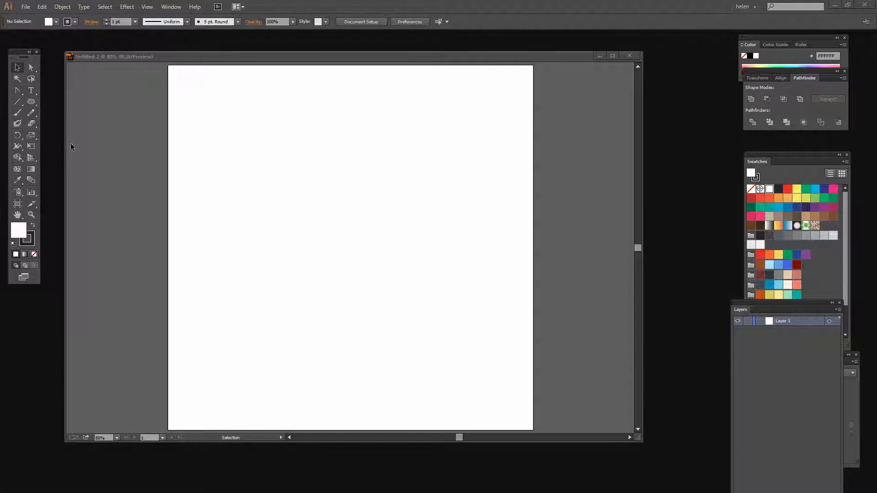
Get the Polygon tool ready with no stroke and a light green fill
click(31, 102)
drag(31, 103, 68, 135)
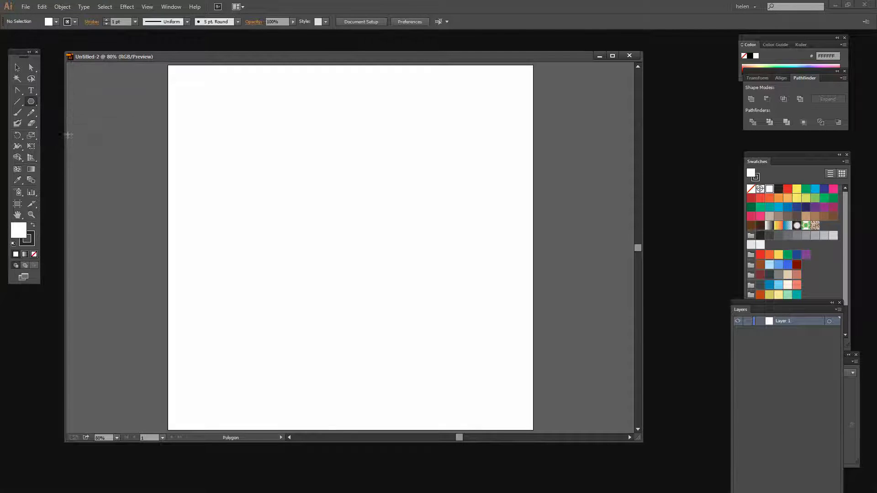
click(26, 247)
click(34, 254)
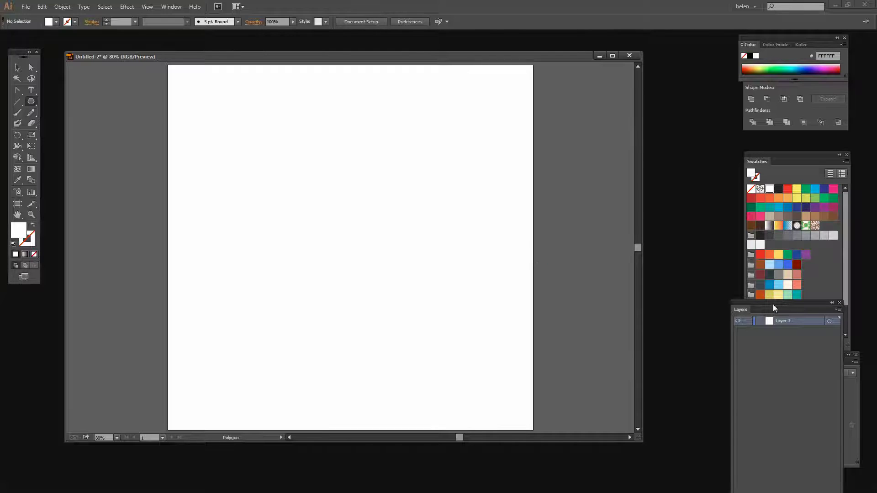
drag(773, 303, 664, 272)
scroll(775, 305, down, 2)
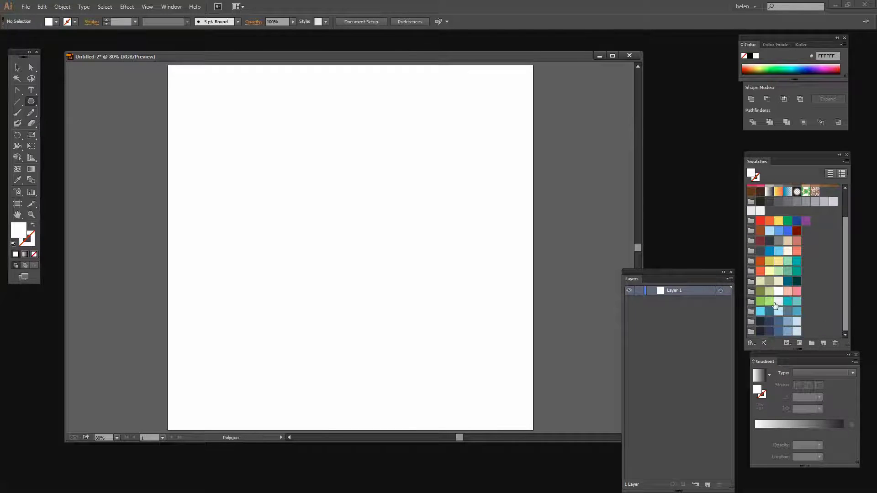
click(771, 302)
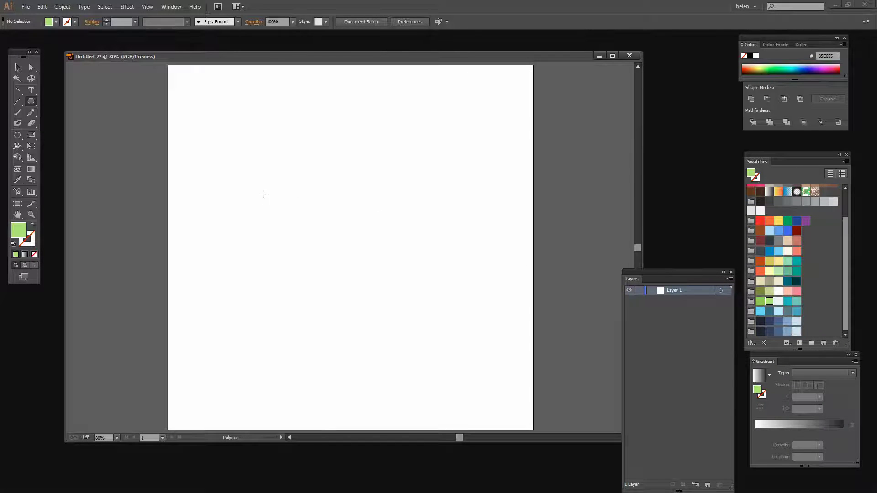
Create a 3-sided polygon with a radius of 68.0074 pt in the upper-left area of the artboard
click(231, 192)
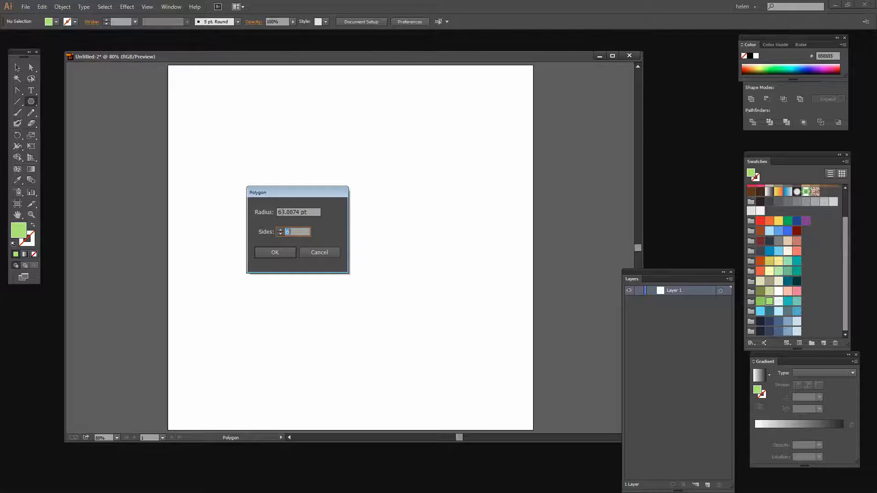
text(3)
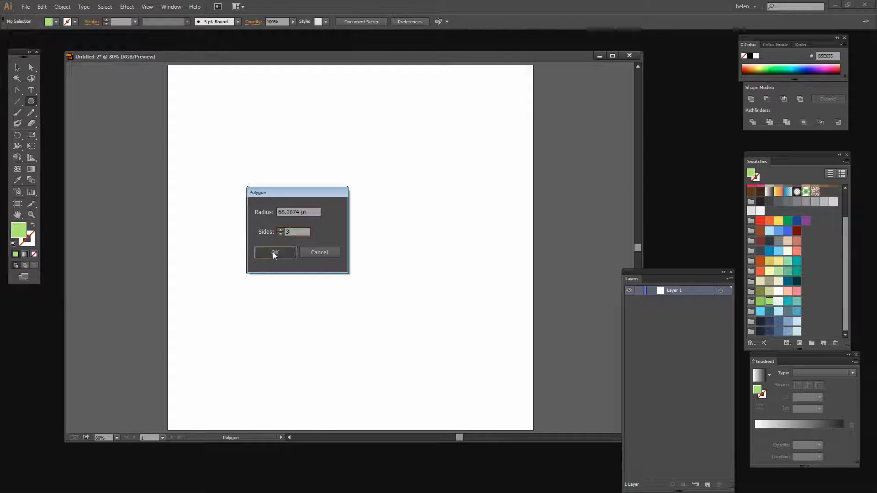
click(274, 253)
Duplicate the green triangle so the copy touches its right corner, and fill the copy with light pink
click(21, 70)
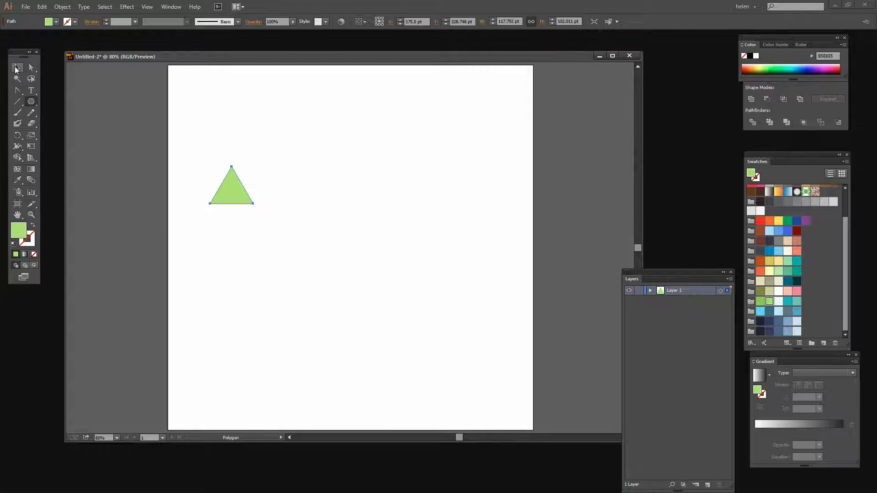
click(16, 69)
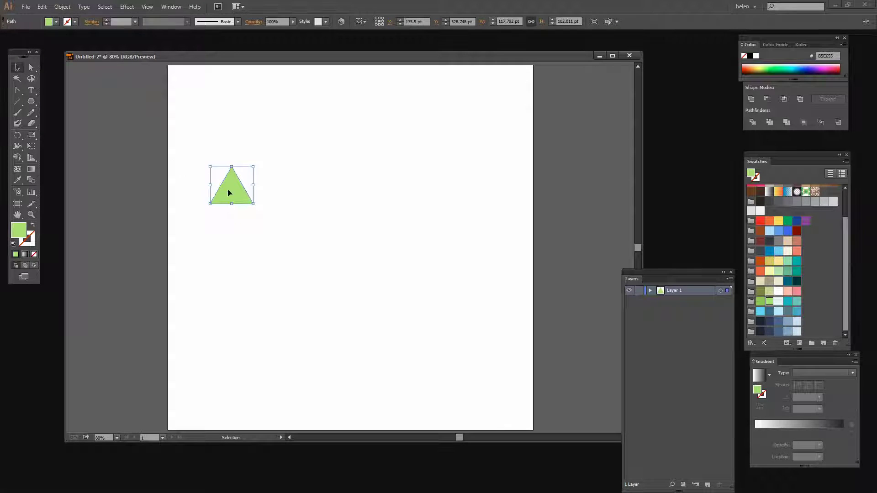
drag(229, 193, 271, 193)
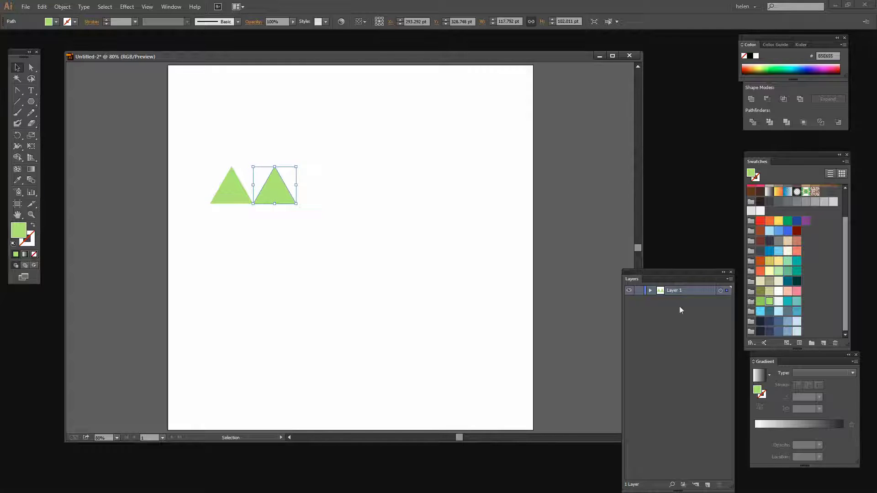
click(788, 292)
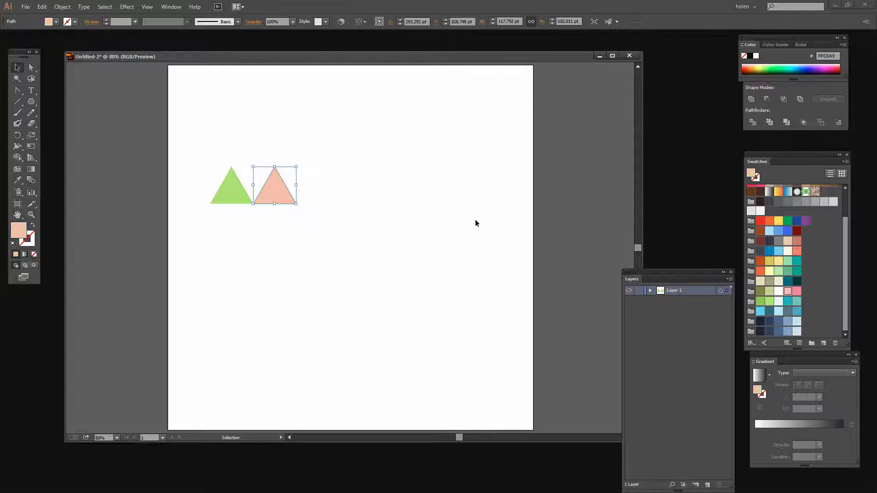
Duplicate the pink triangle so the copy touches its right corner, and fill the copy with light blue
drag(276, 197, 321, 197)
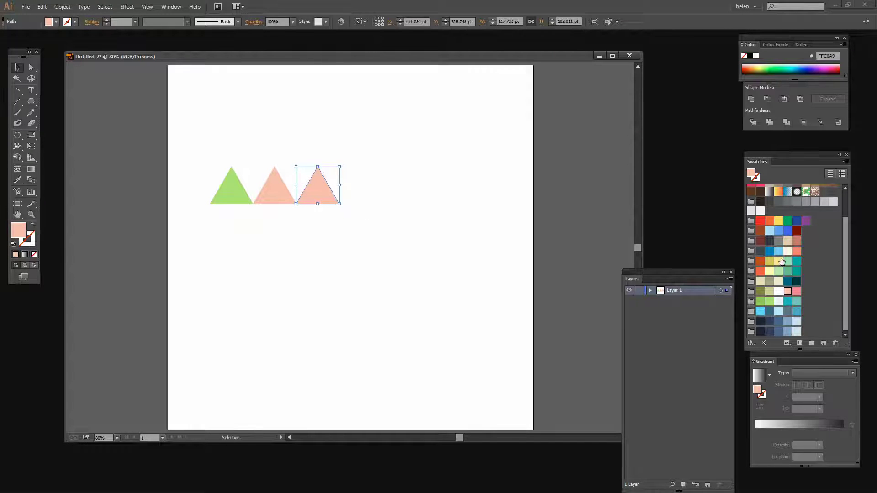
click(770, 230)
click(377, 263)
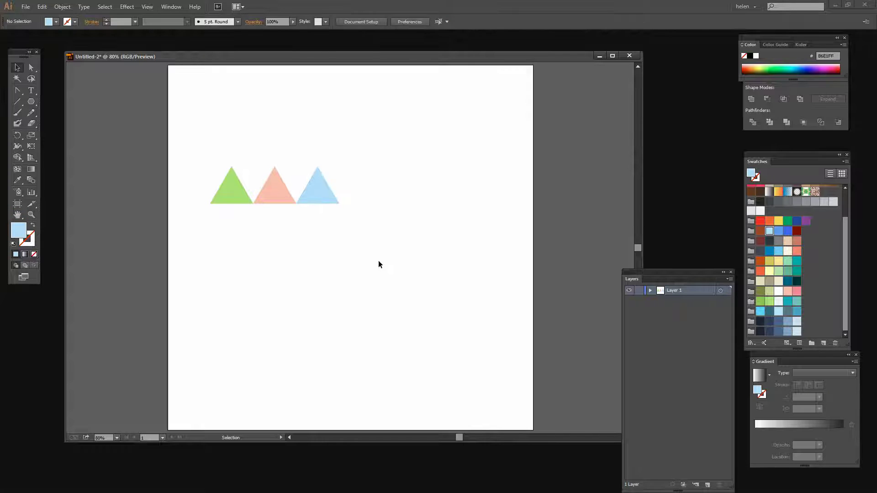
Select all three triangles and start a new Art Brush from them
drag(374, 257, 199, 142)
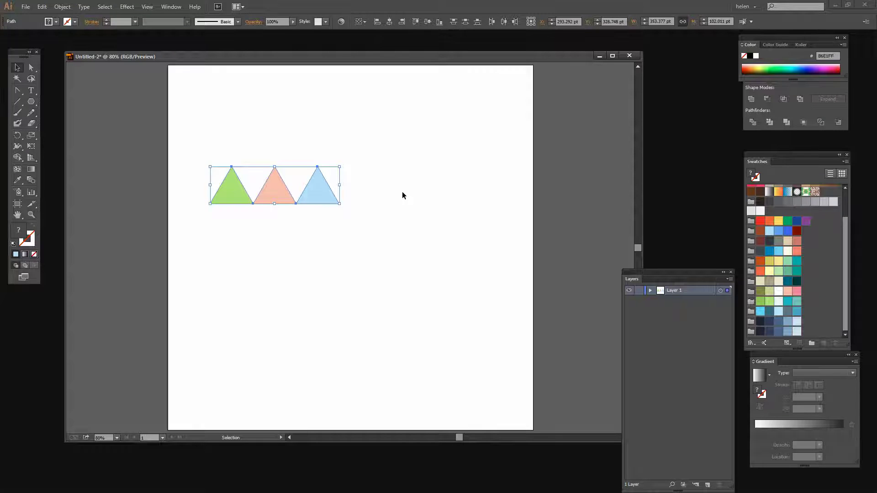
click(168, 7)
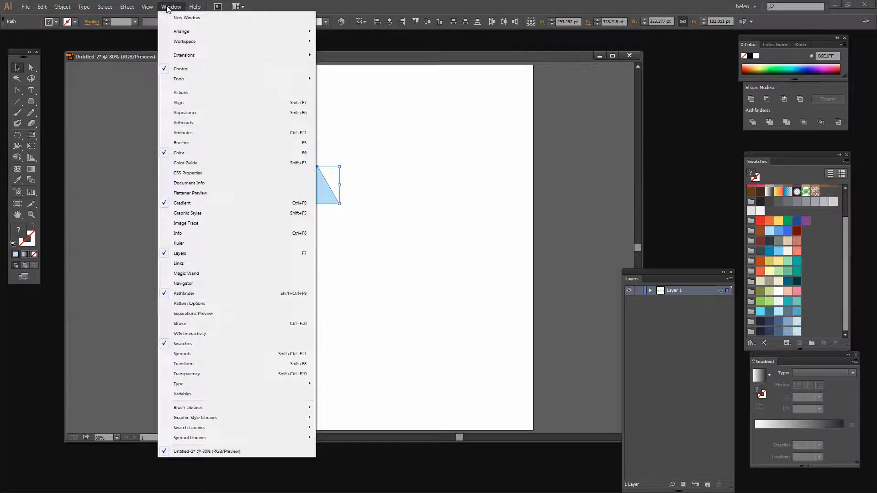
click(185, 143)
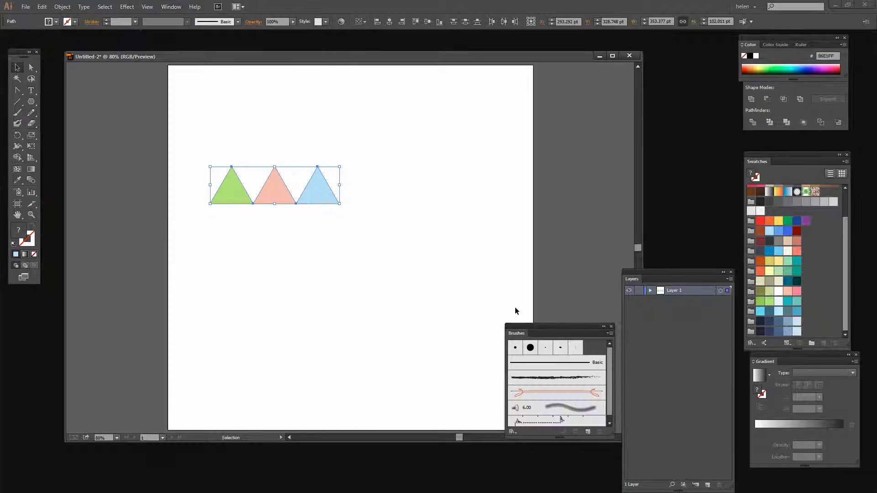
drag(544, 322, 505, 115)
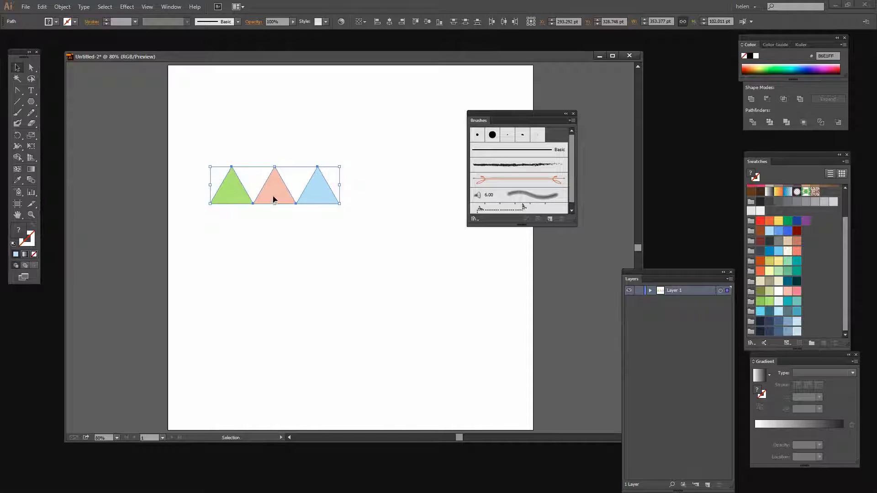
drag(272, 194, 557, 206)
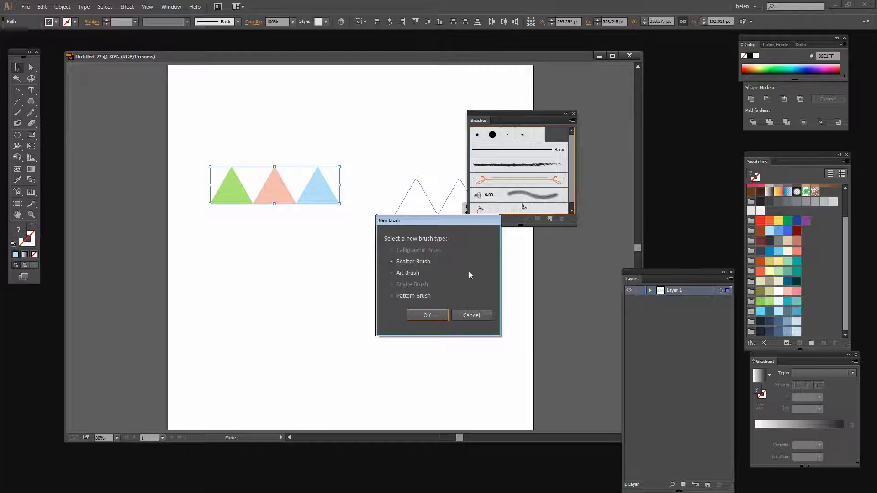
click(389, 271)
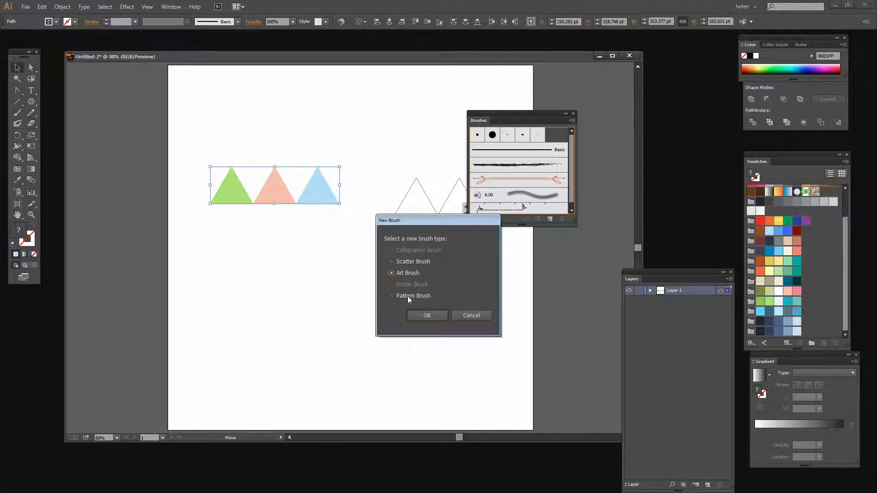
click(426, 315)
Create the art brush with its stroke direction pointing up and the colorization method set to None
mouse_move(549, 148)
mouse_down()
mouse_move(273, 81)
mouse_move(248, 84)
mouse_up()
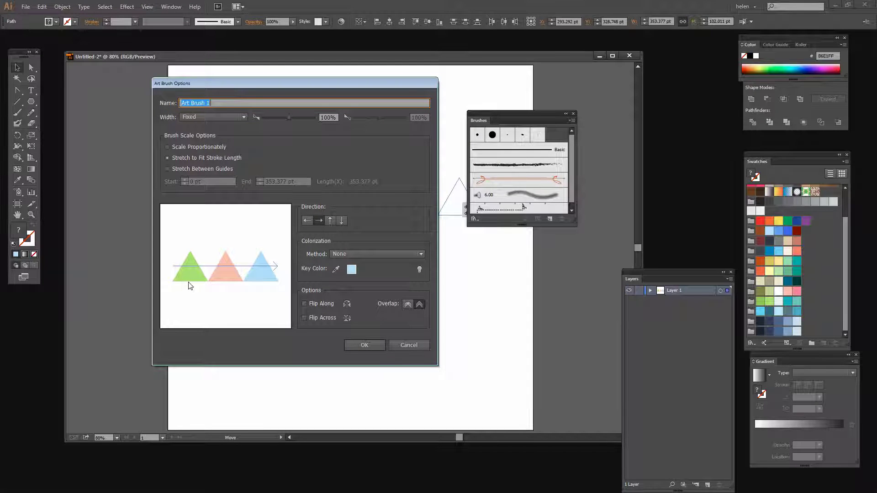
click(330, 220)
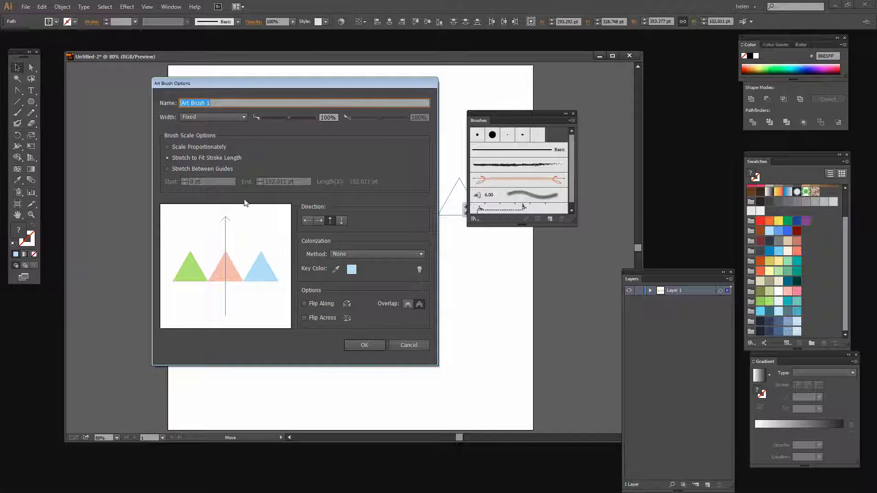
click(351, 255)
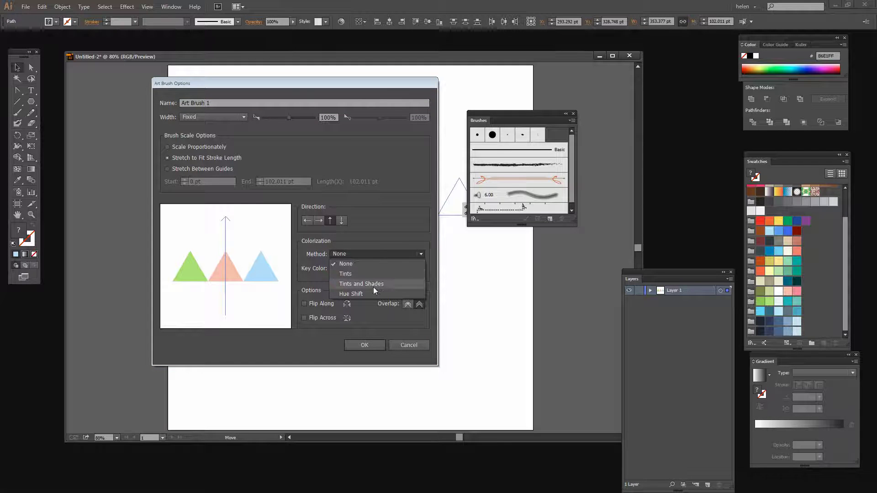
click(352, 265)
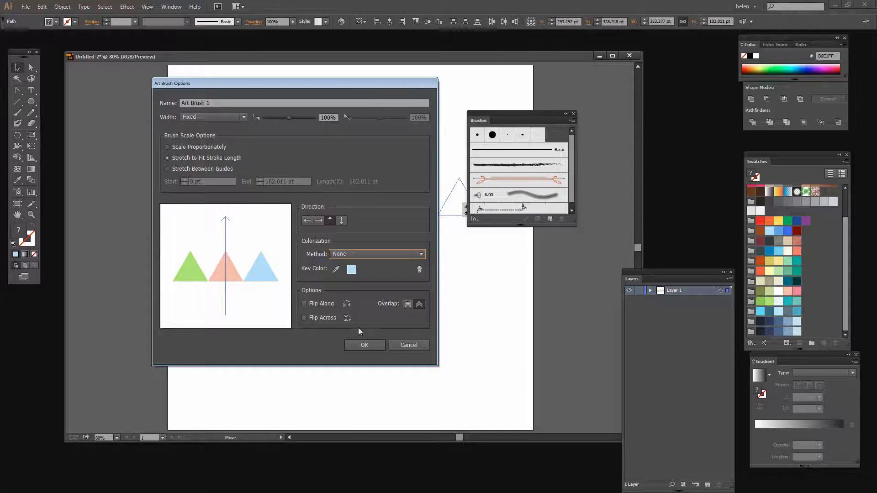
click(365, 345)
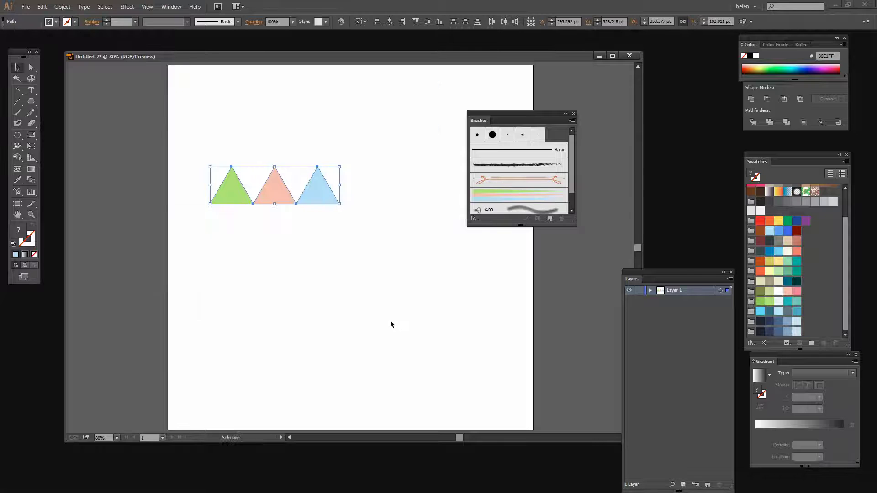
Move the three triangles off the left side of the artboard to free up space
drag(502, 116, 607, 120)
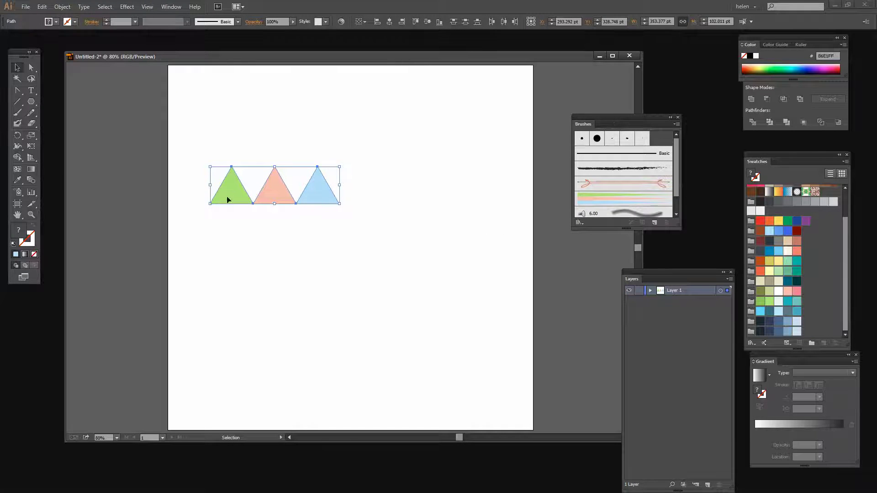
drag(280, 197, 88, 160)
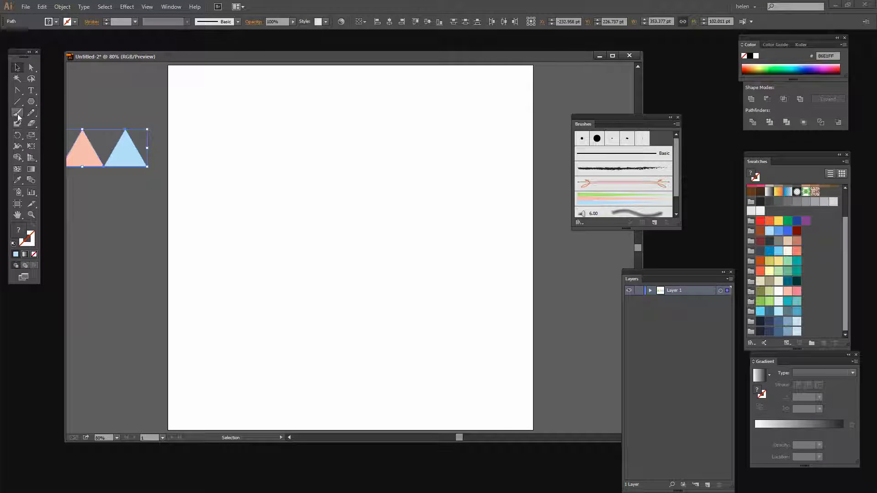
Draw an arc with the Pen tool, rising from the artboard's lower left to its upper middle
click(17, 90)
key(ctrl+shift+a)
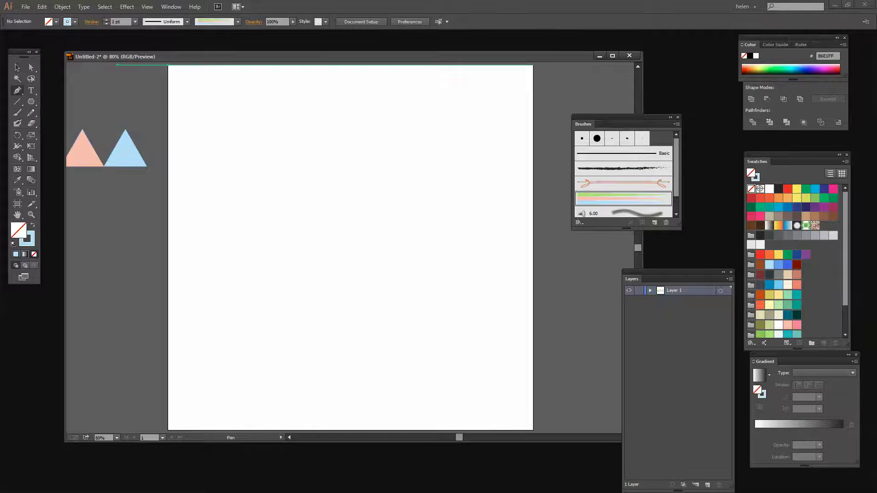
drag(239, 289, 242, 263)
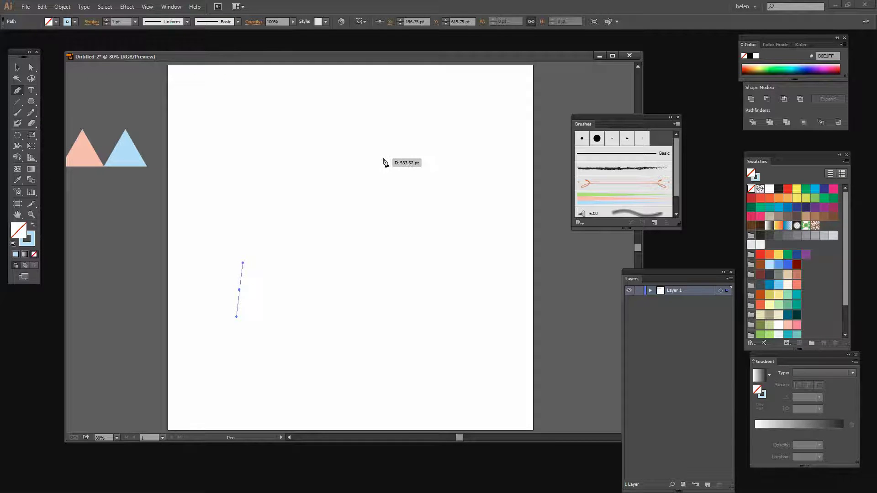
drag(383, 158, 493, 154)
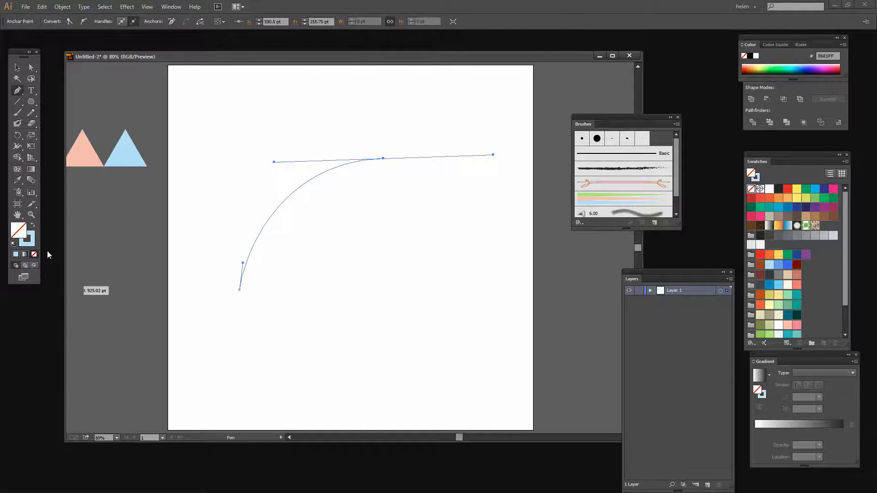
Apply the new triangle art brush to the arc's light blue stroke and deselect the path
click(28, 230)
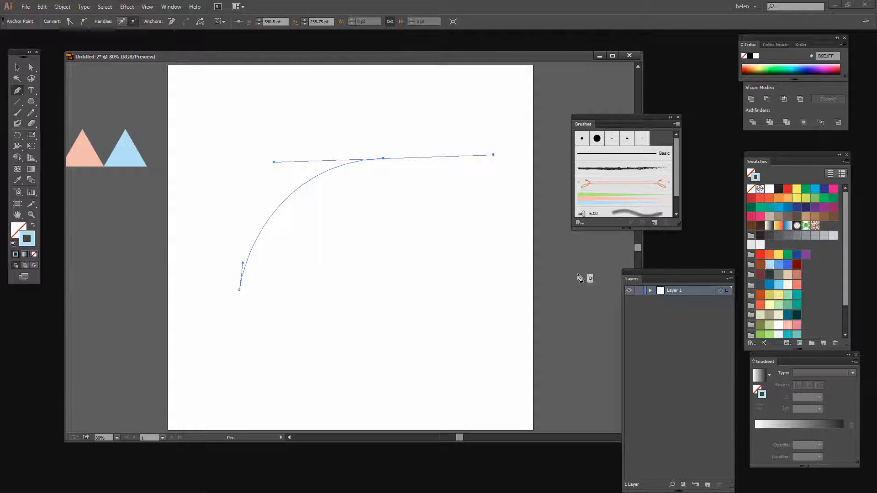
click(596, 198)
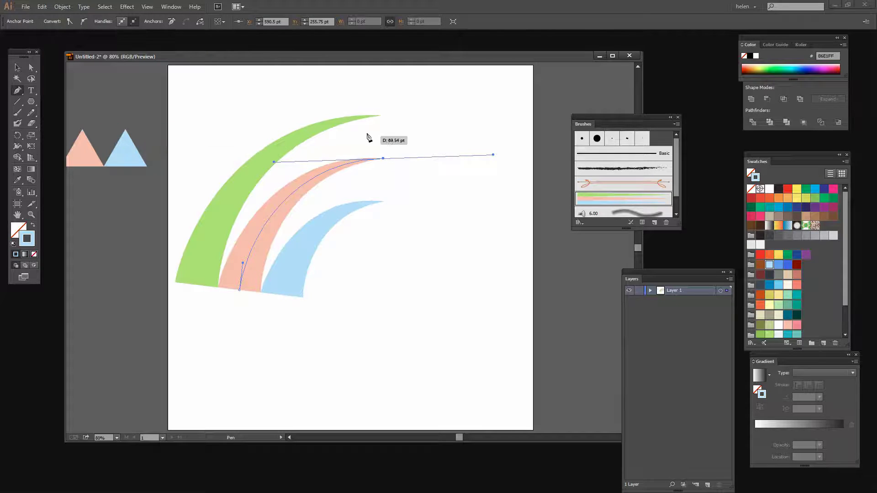
click(17, 68)
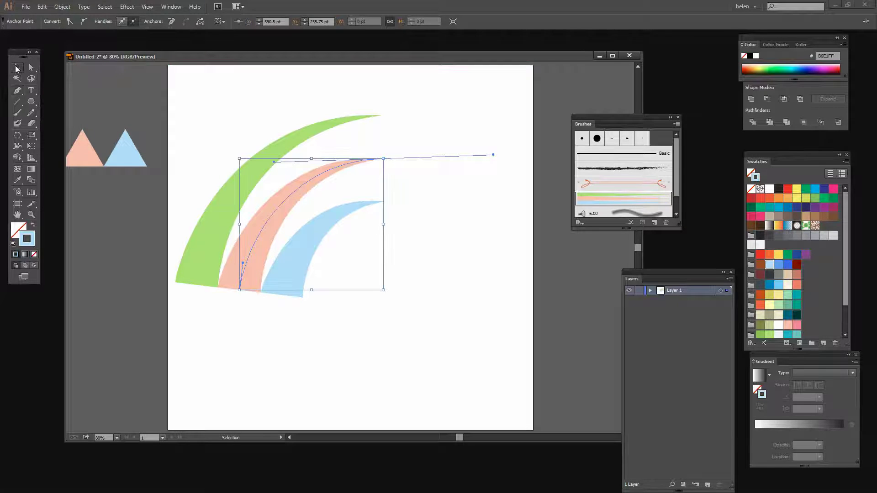
click(267, 114)
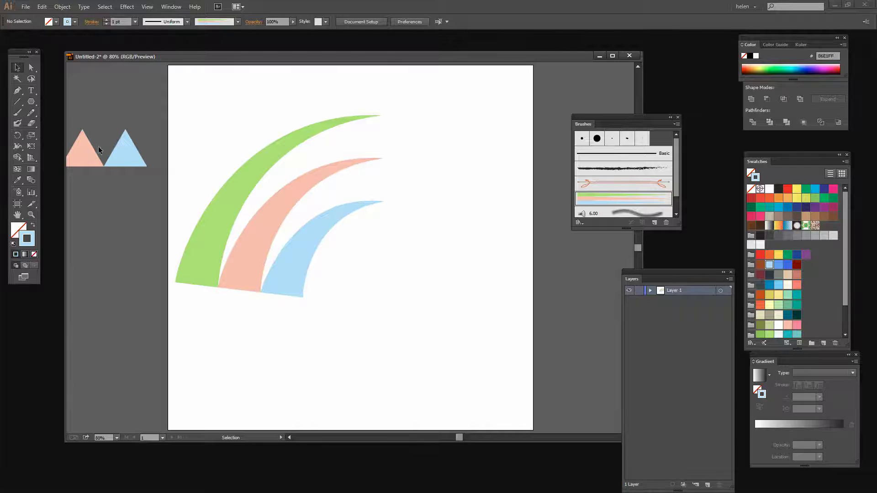
Reverse the arc's path direction from its lower endpoint with the Pen tool, and move the arc slightly down and left
click(17, 93)
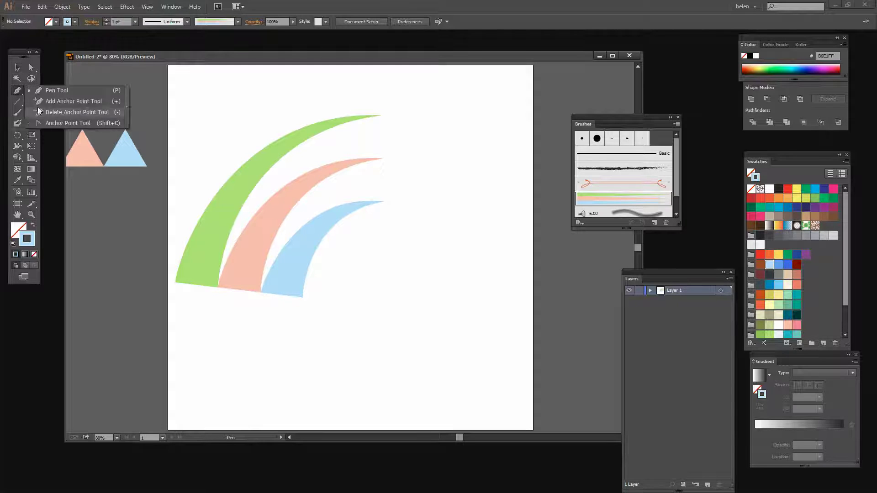
click(240, 290)
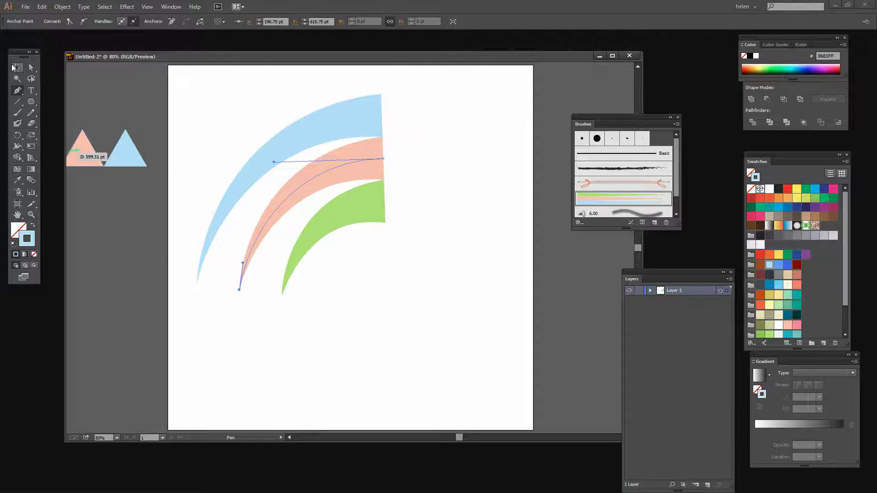
click(15, 67)
drag(385, 163, 361, 199)
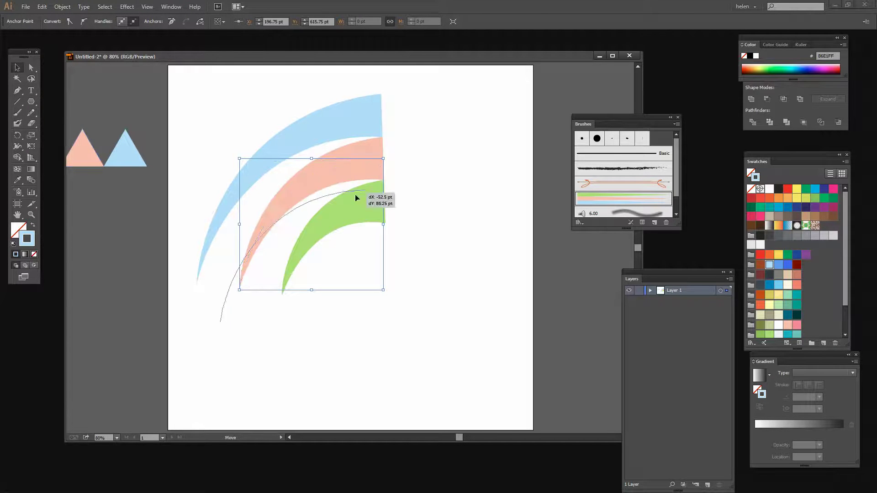
click(444, 266)
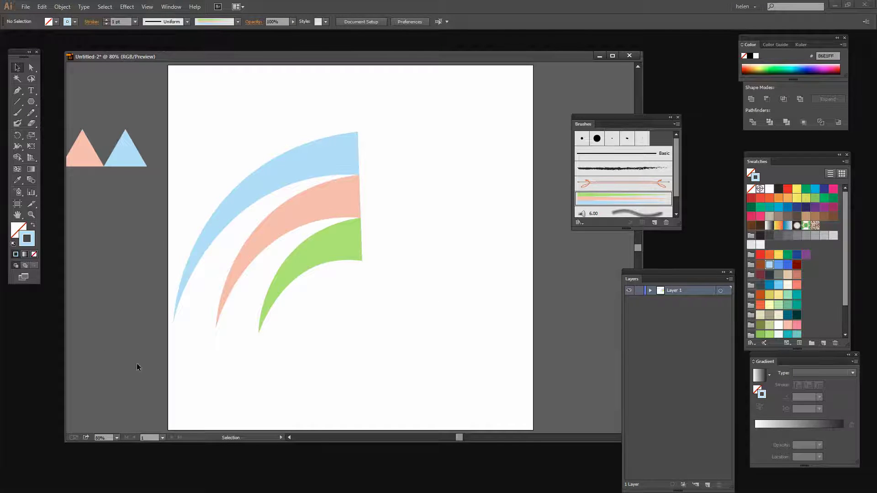
Move the striped arc off the artboard's left side and bring the three triangles back onto the artboard's upper area
mouse_move(358, 198)
mouse_down()
mouse_move(268, 248)
mouse_move(242, 235)
mouse_move(176, 250)
mouse_move(156, 265)
mouse_up()
drag(146, 174, 90, 149)
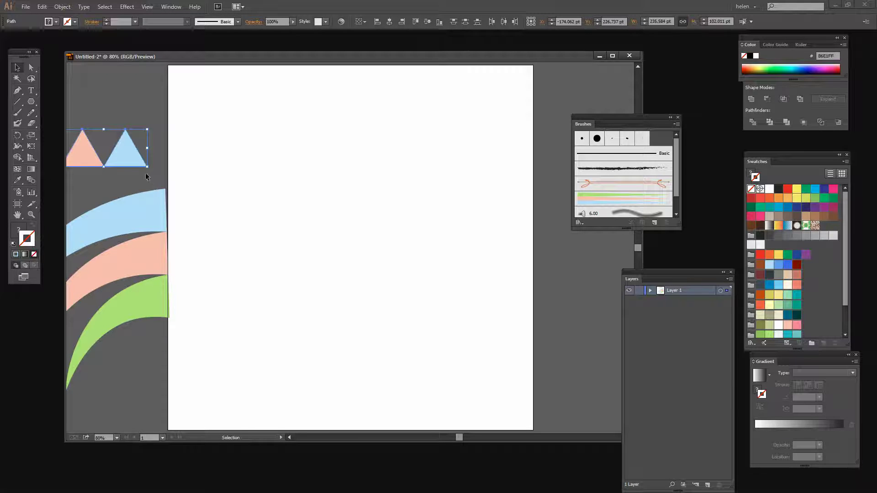
scroll(64, 142, left, 3)
scroll(63, 142, left, 1)
drag(118, 157, 417, 179)
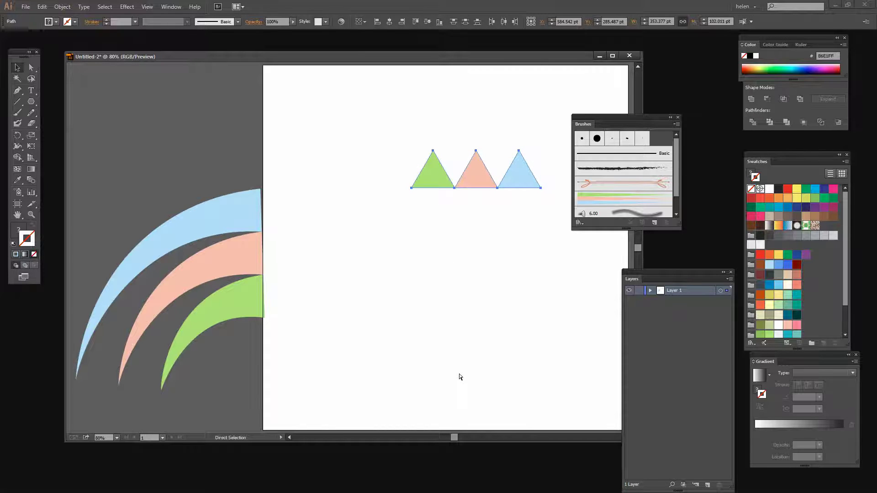
scroll(460, 377, right, 3)
key(v)
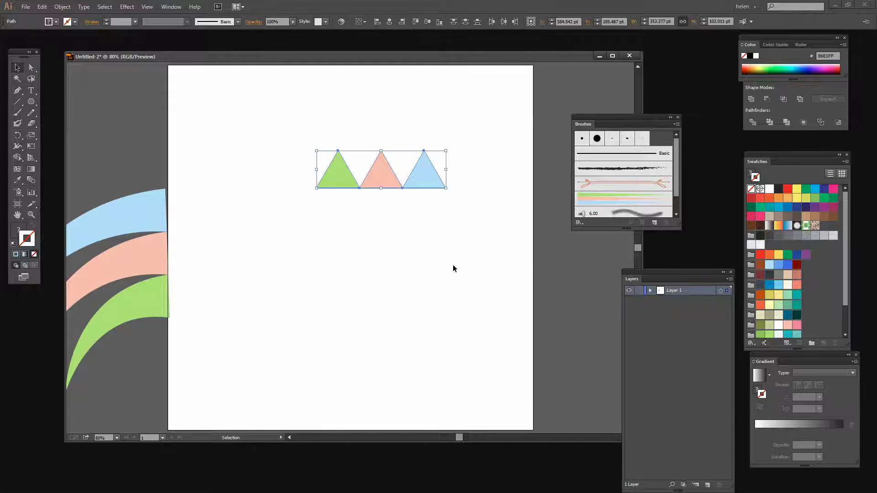
click(409, 229)
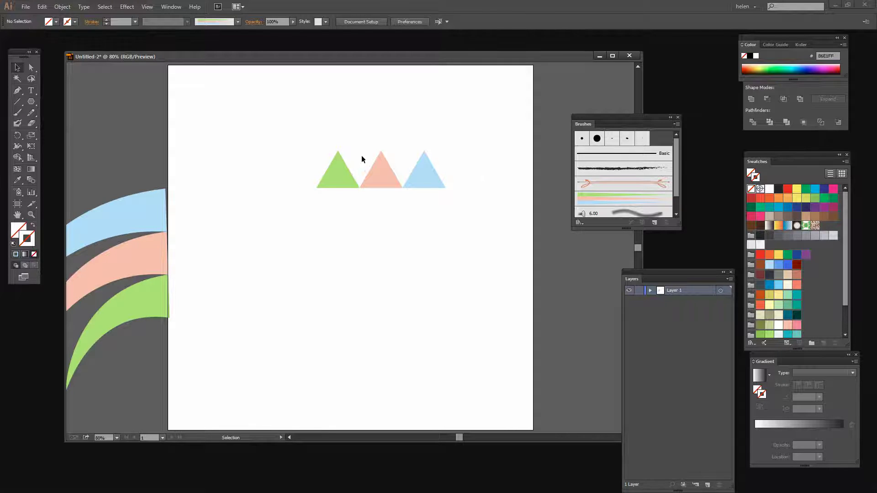
Average the top anchor points of the three triangles along both axes so they meet at a single apex
click(31, 69)
drag(320, 133, 452, 164)
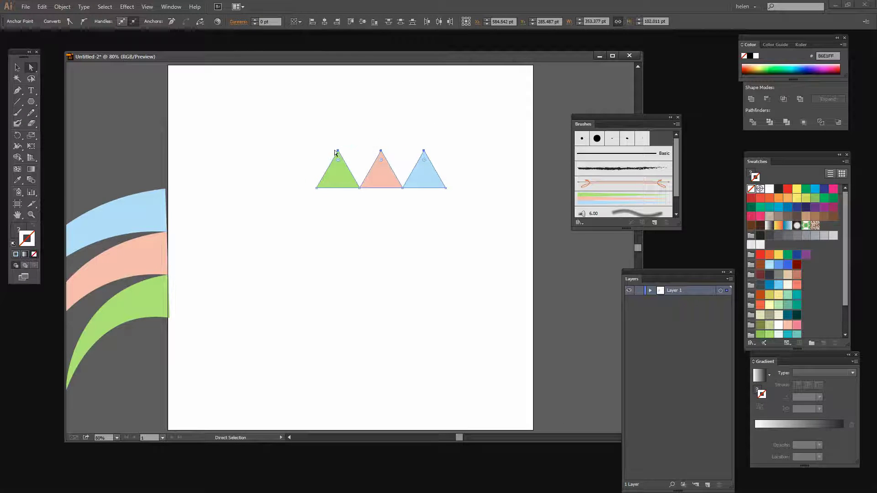
click(63, 6)
mouse_move(91, 192)
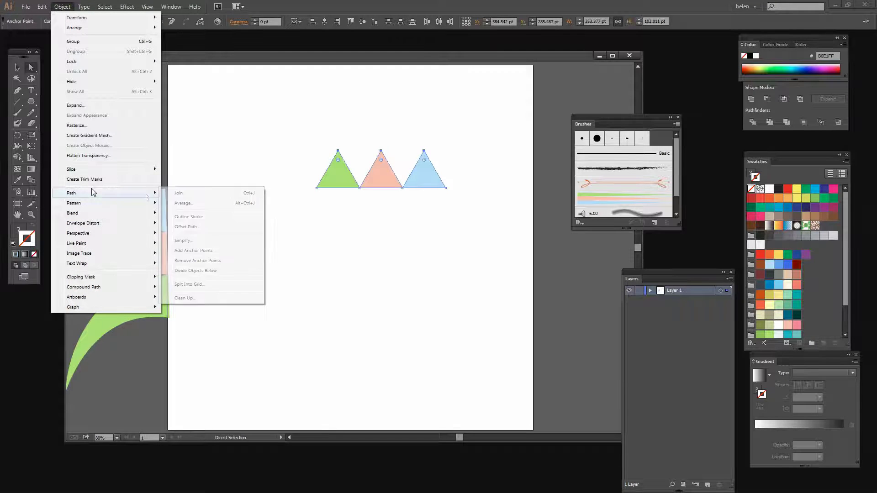
click(183, 203)
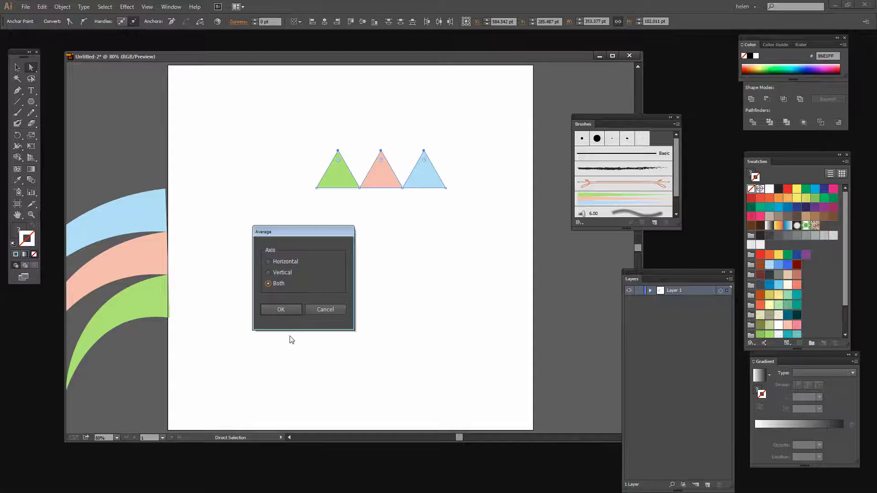
click(282, 309)
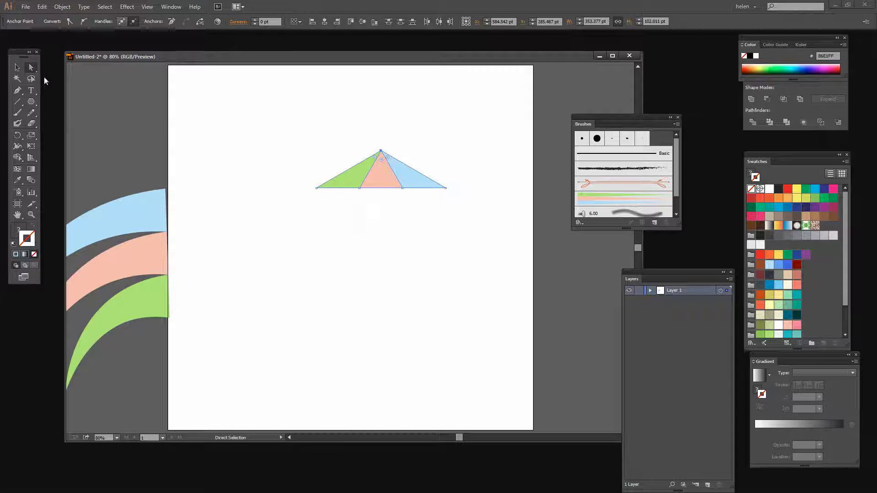
Create an art brush with upward stroke direction from the triangles sharing one apex, and move them off the artboard's left side
click(18, 67)
drag(297, 133, 442, 221)
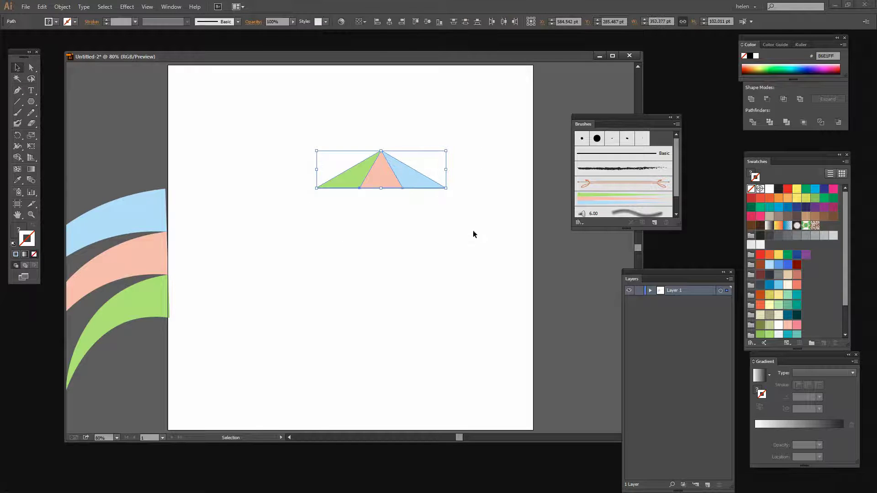
mouse_move(395, 181)
mouse_down()
mouse_move(632, 201)
mouse_move(607, 210)
mouse_up()
click(404, 273)
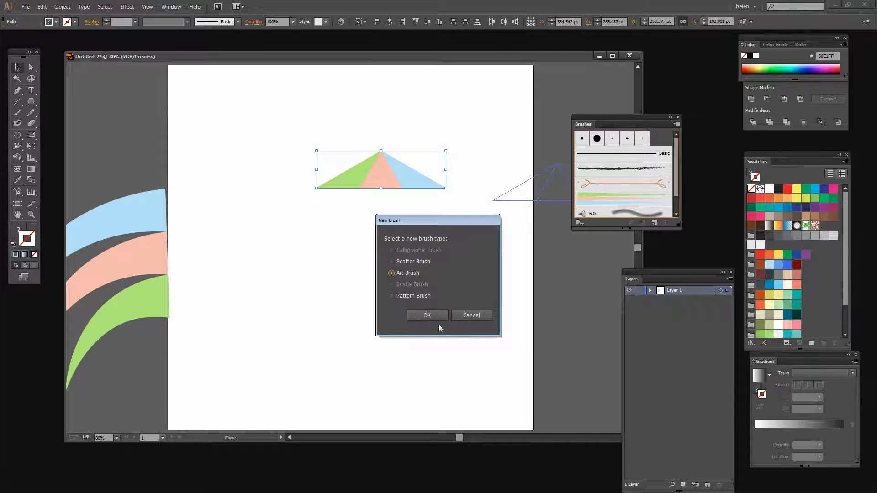
click(427, 315)
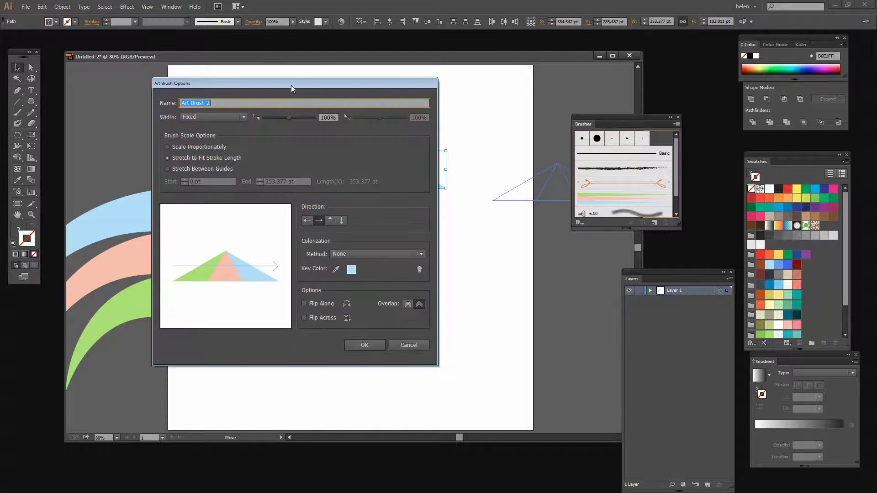
drag(291, 85, 314, 103)
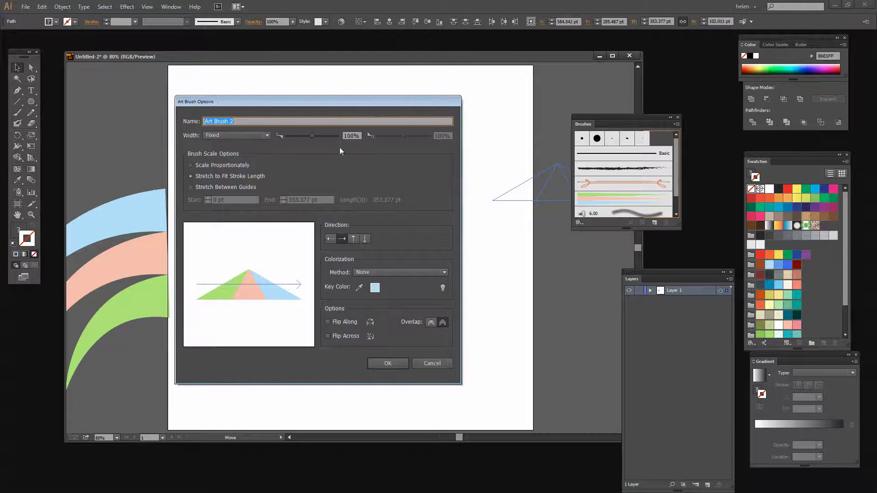
click(353, 238)
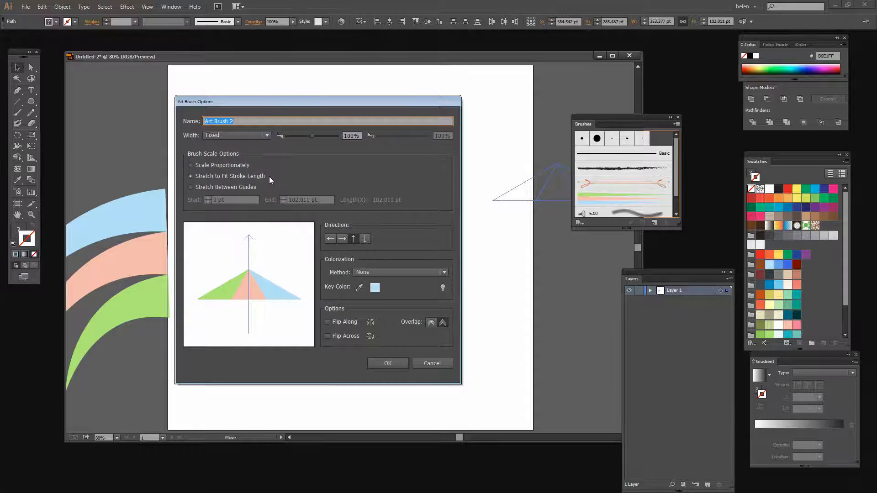
click(383, 359)
drag(378, 176, 87, 143)
click(270, 262)
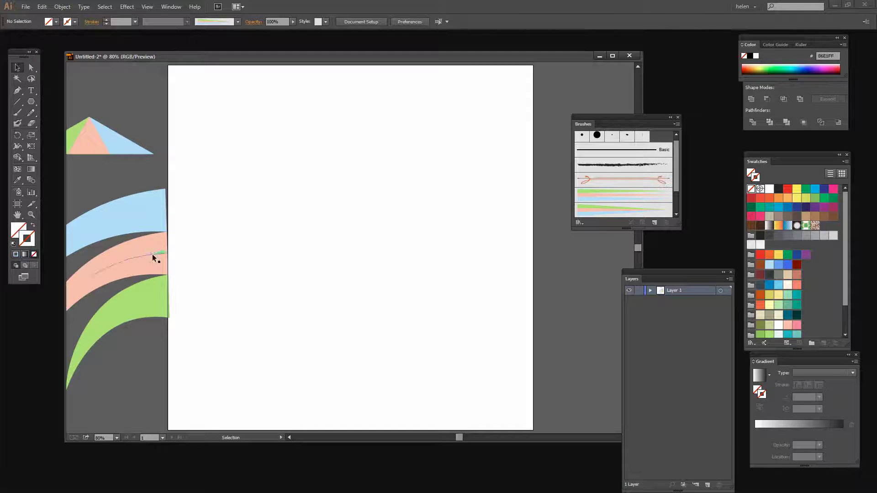
Paint two curved strokes side by side on the artboard using the Paintbrush with the new shared-apex triangle brush
click(19, 116)
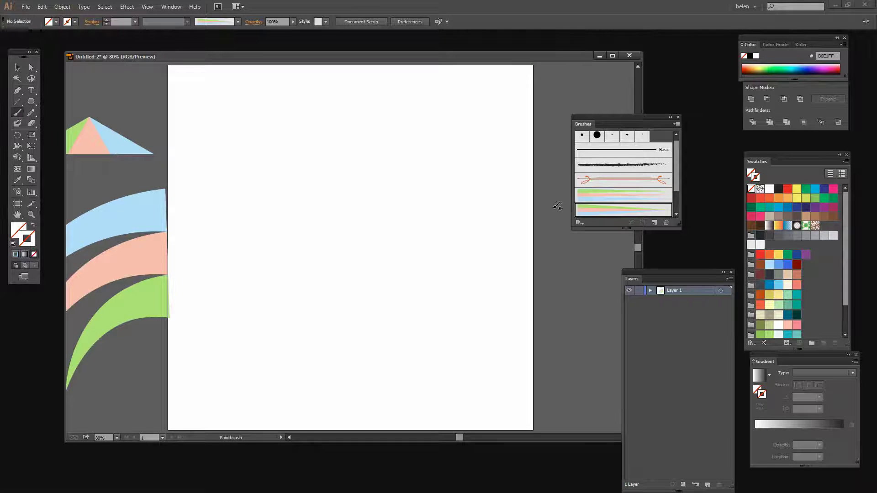
scroll(678, 180, down, 2)
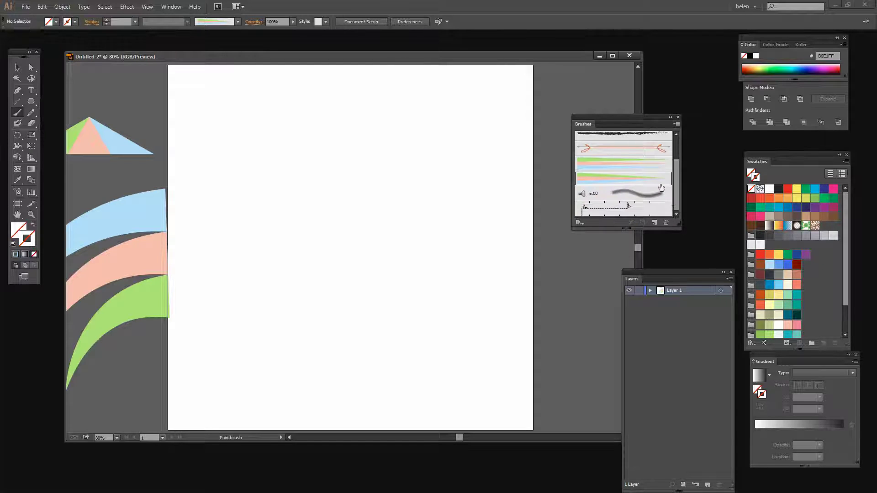
click(596, 186)
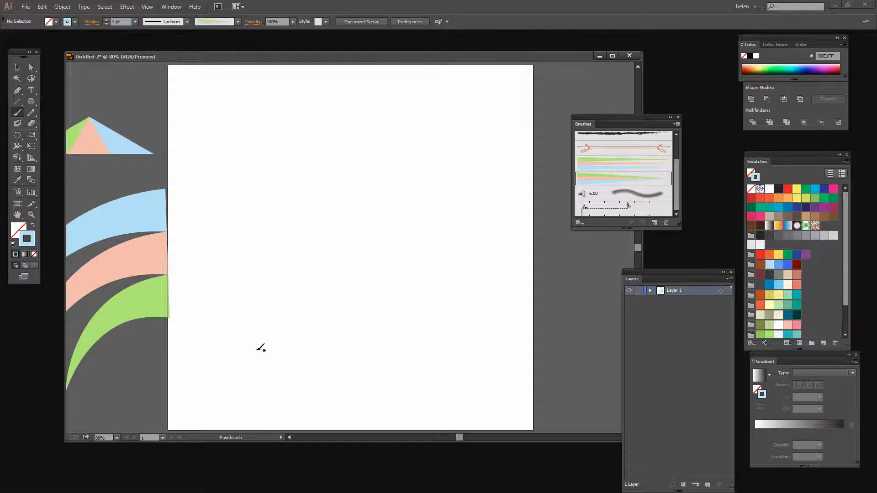
mouse_move(261, 348)
mouse_down()
mouse_move(256, 330)
mouse_move(344, 142)
mouse_move(370, 130)
mouse_up()
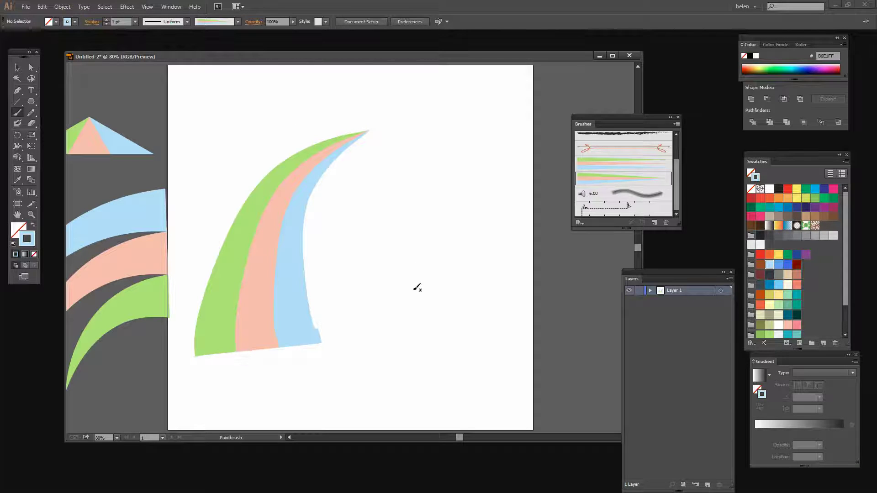
drag(413, 142, 393, 333)
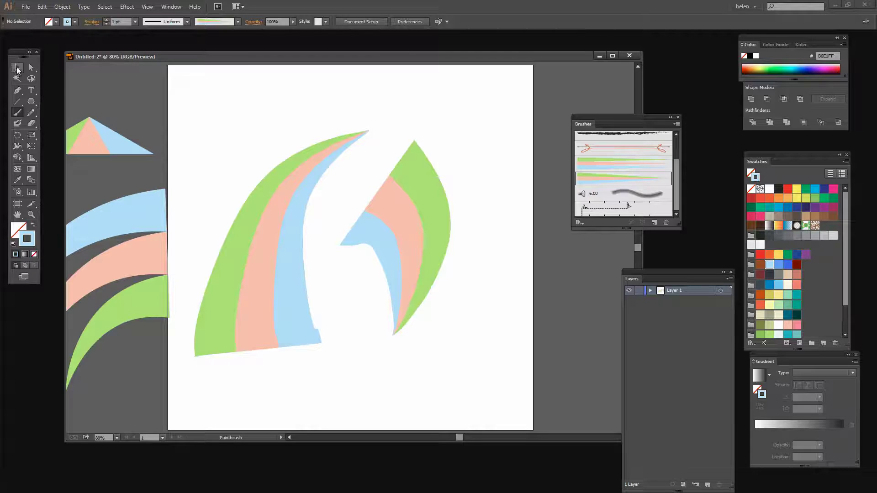
Set the stroke weight of the long left-hand brush stroke to 0.25 pt and deselect it
click(18, 68)
click(288, 235)
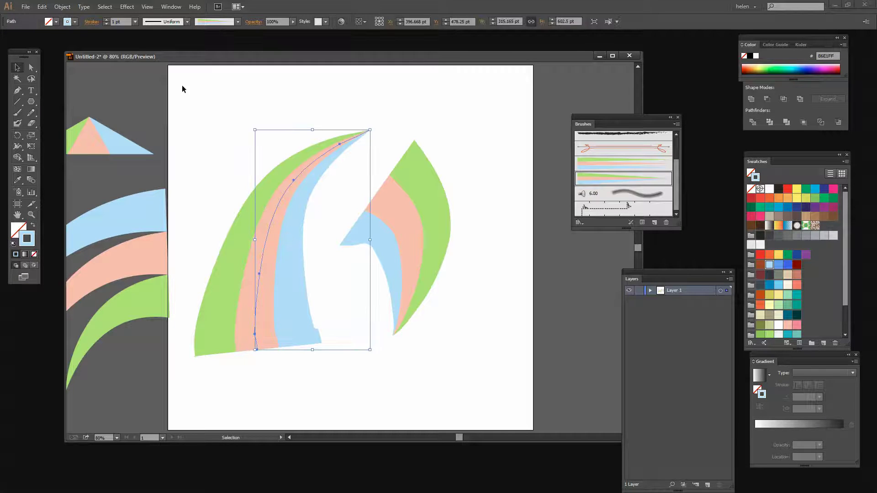
click(136, 22)
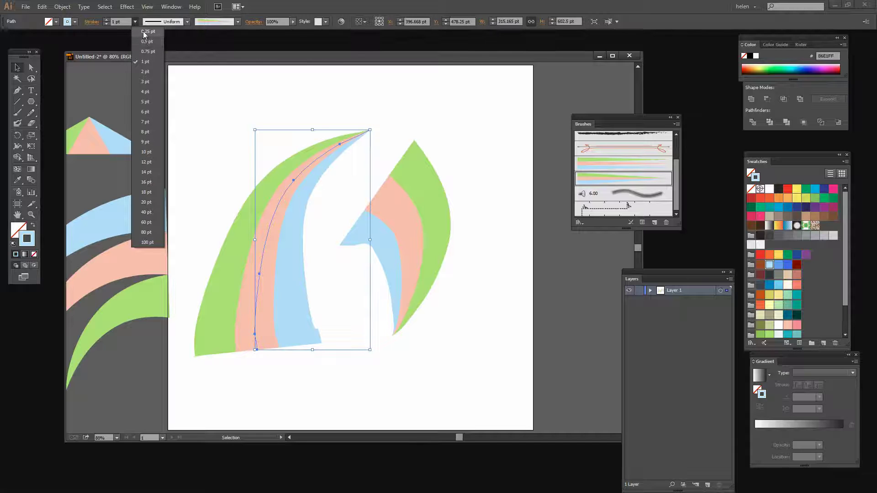
click(144, 31)
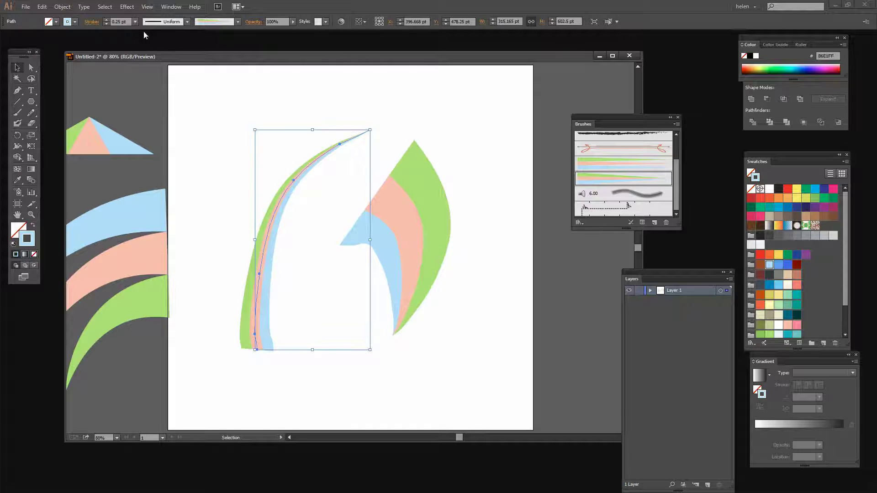
click(276, 387)
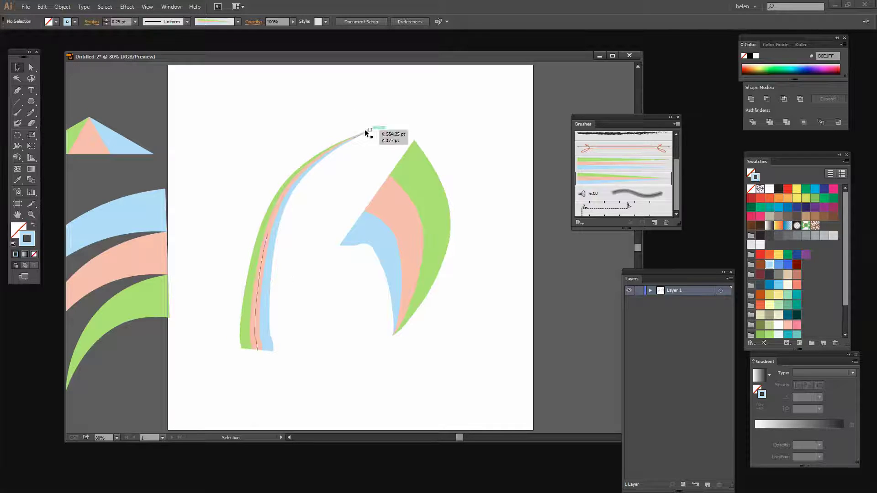
Reduce the fixed brush size of the right-hand stroke to 33% in its art brush stroke options
click(405, 233)
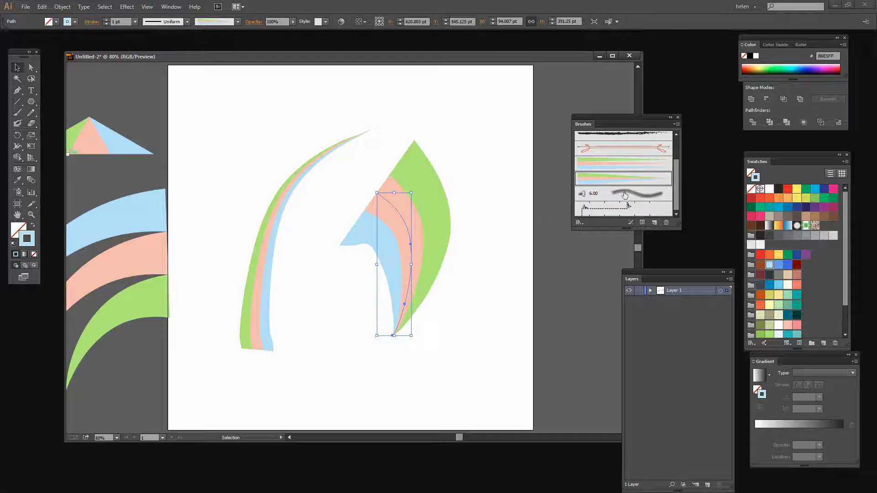
click(642, 222)
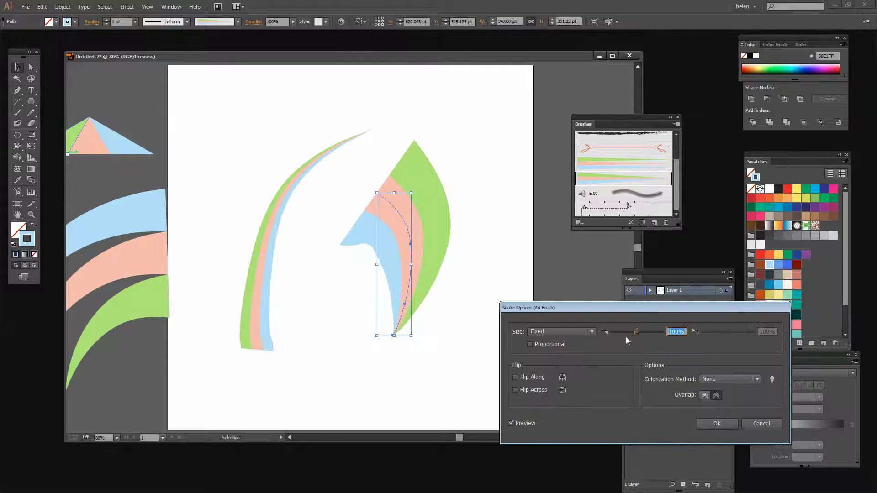
drag(636, 329, 619, 330)
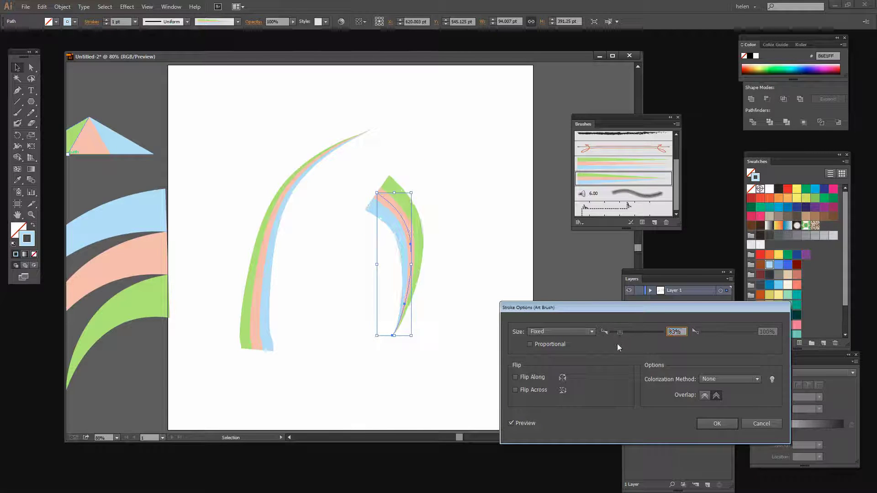
click(717, 424)
Move the right-hand stroke up to the artboard's upper right and the long stroke up and slightly left
mouse_move(420, 244)
mouse_down()
mouse_move(376, 265)
mouse_move(444, 156)
mouse_up()
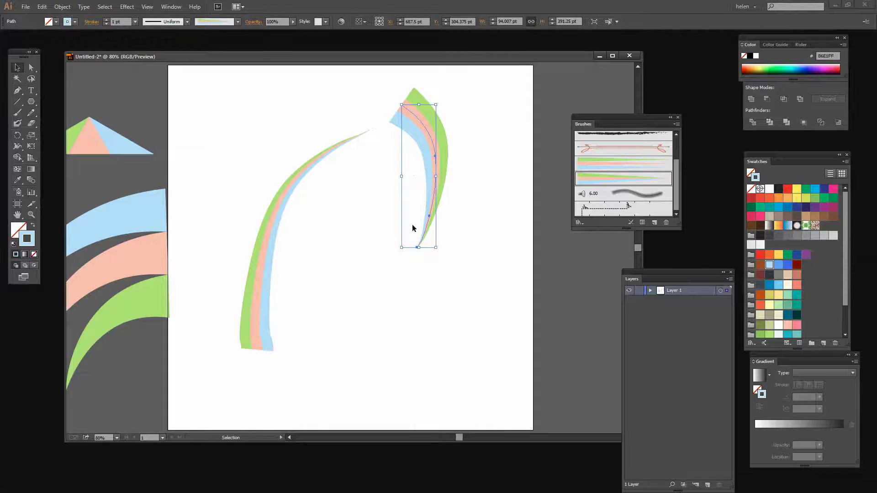
click(304, 358)
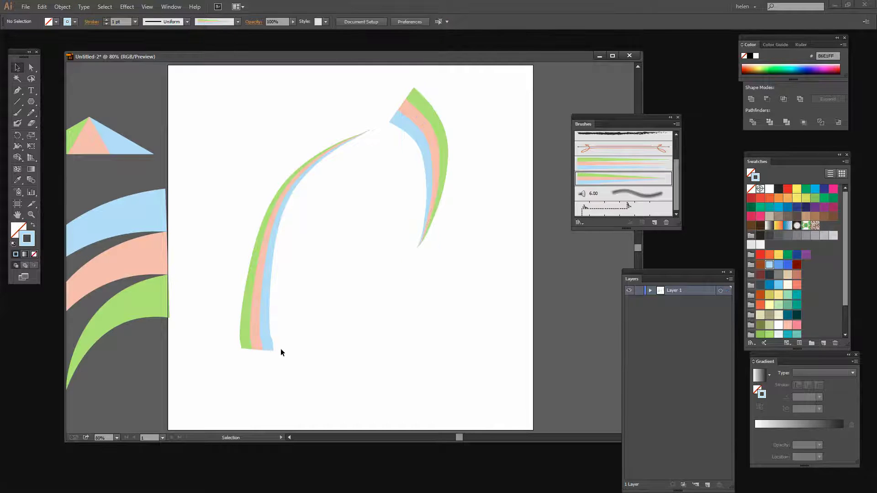
drag(260, 258, 239, 210)
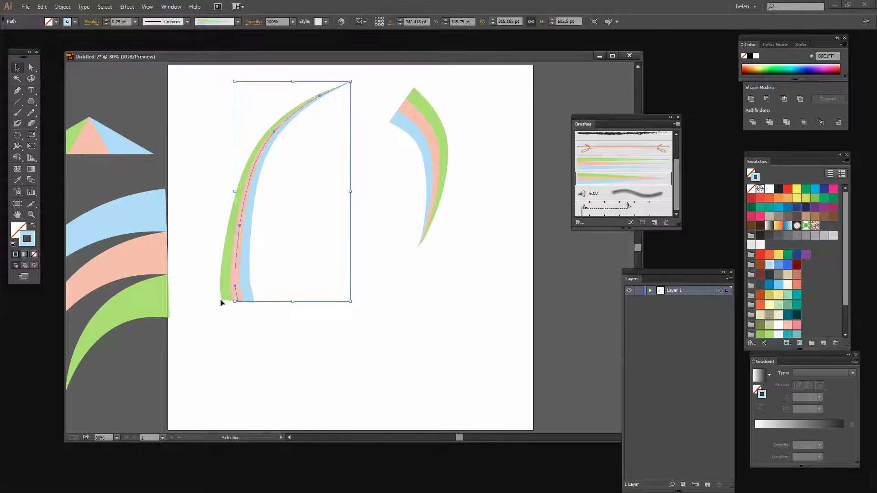
Smooth the long left-hand stroke's path along its length with repeated passes of the Smooth tool
click(32, 113)
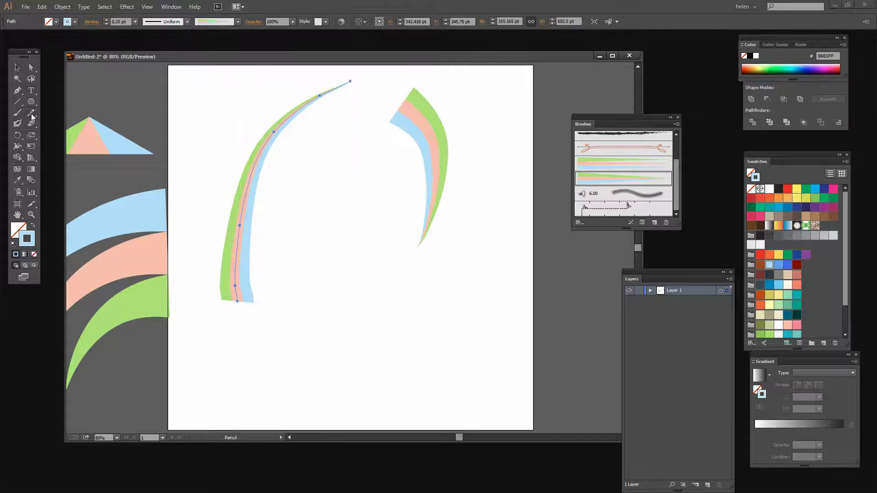
click(74, 123)
mouse_move(333, 90)
mouse_down()
mouse_move(277, 133)
mouse_move(245, 183)
mouse_move(251, 169)
mouse_move(234, 223)
mouse_move(234, 305)
mouse_up()
mouse_move(237, 261)
mouse_down()
mouse_move(236, 312)
mouse_move(243, 167)
mouse_up()
mouse_move(340, 88)
mouse_down()
mouse_move(323, 92)
mouse_move(279, 136)
mouse_move(240, 194)
mouse_move(239, 272)
mouse_up()
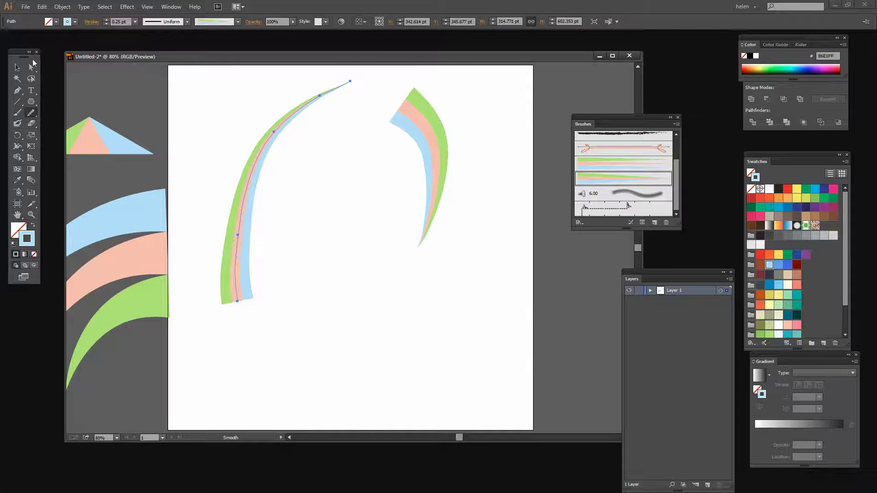
Move both tapered striped brush strokes off the artboard, onto the other artwork left of it
click(17, 68)
mouse_move(243, 257)
mouse_down()
mouse_move(219, 259)
mouse_move(214, 238)
mouse_up()
click(325, 293)
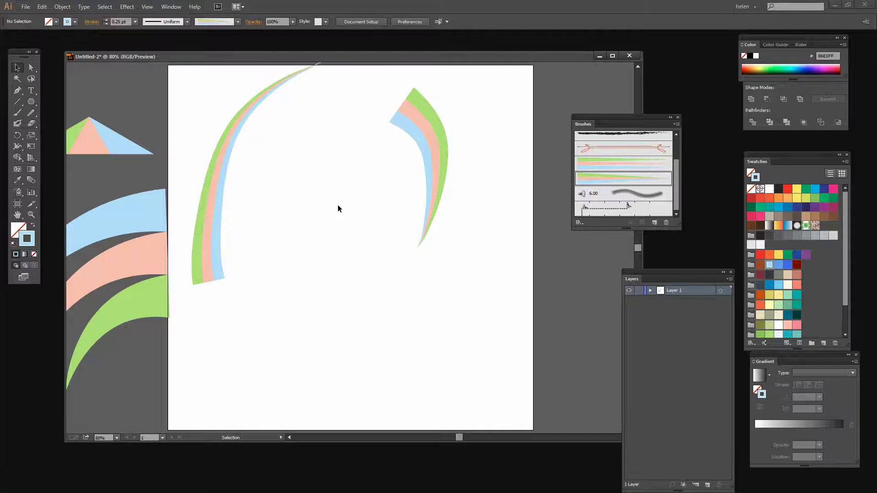
drag(206, 223, 93, 328)
mouse_move(438, 153)
mouse_down()
mouse_move(307, 248)
mouse_move(120, 292)
mouse_up()
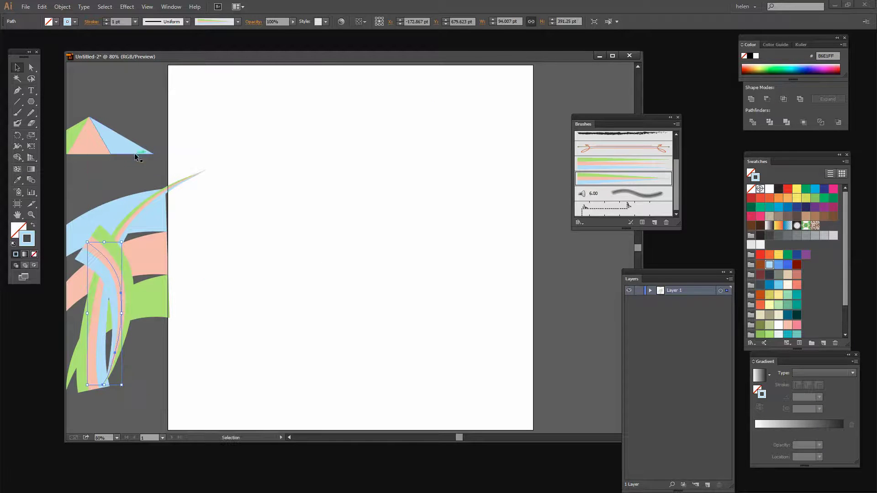
Create a triangle with the Polygon tool, radius 68.0074 pt, and give it a light blue fill with no stroke
click(31, 102)
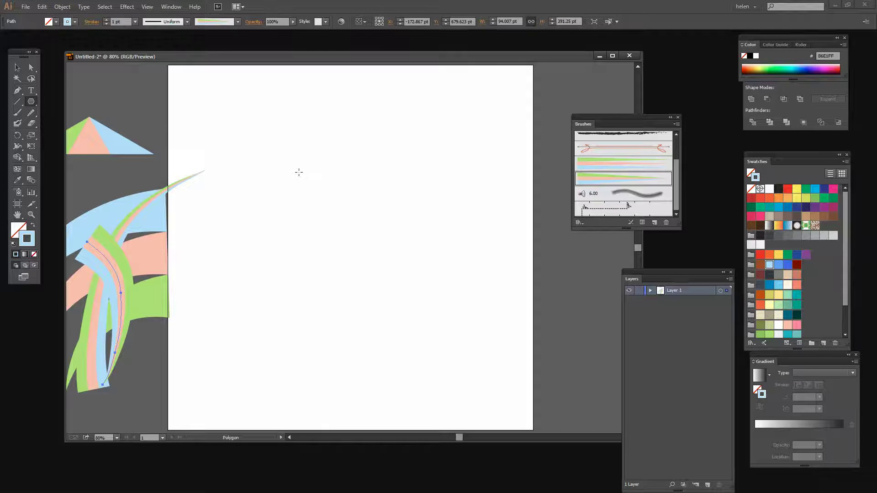
click(299, 172)
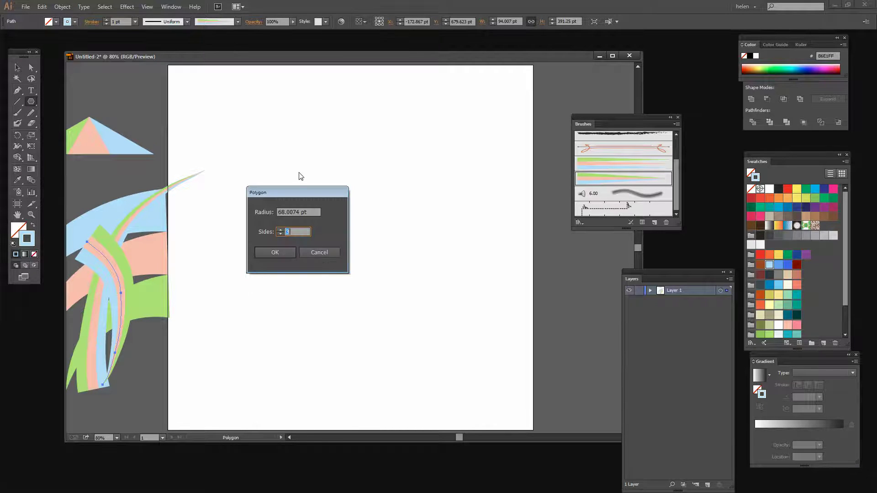
click(280, 252)
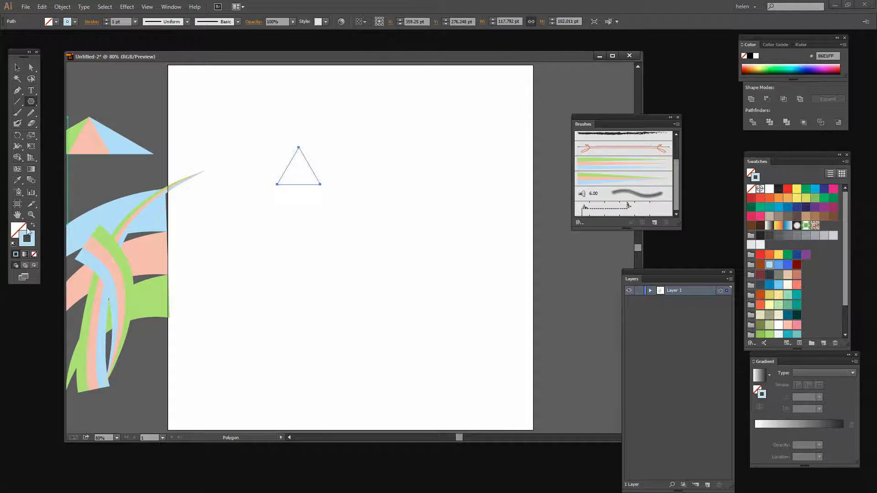
click(32, 225)
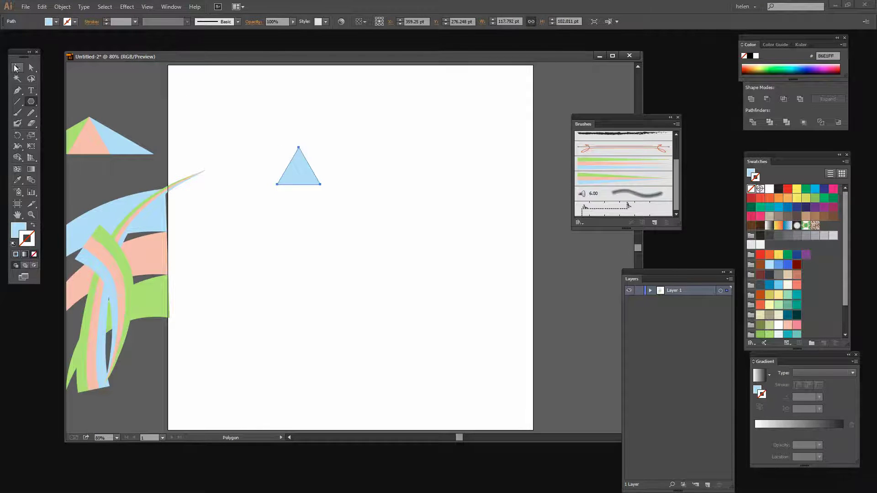
Flip the triangle to point downward, stretch it to about 173 pt tall, and shift it down toward the artboard's left
click(17, 67)
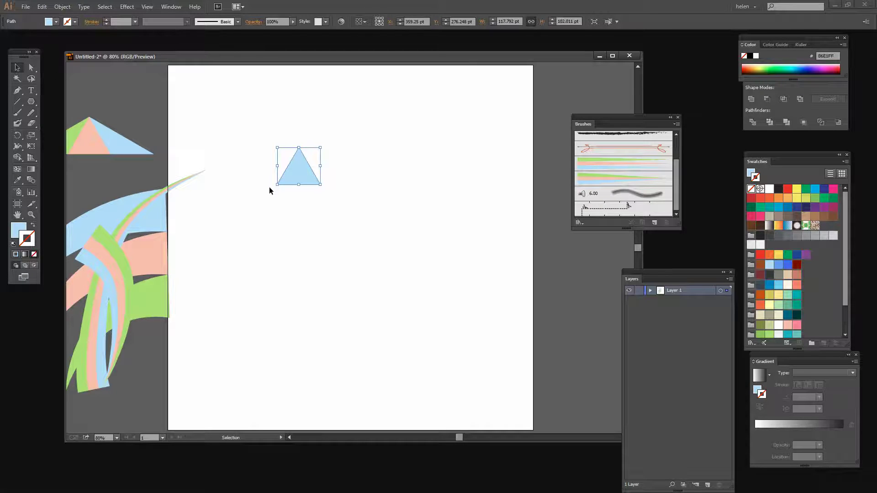
drag(274, 189, 343, 131)
drag(297, 184, 259, 237)
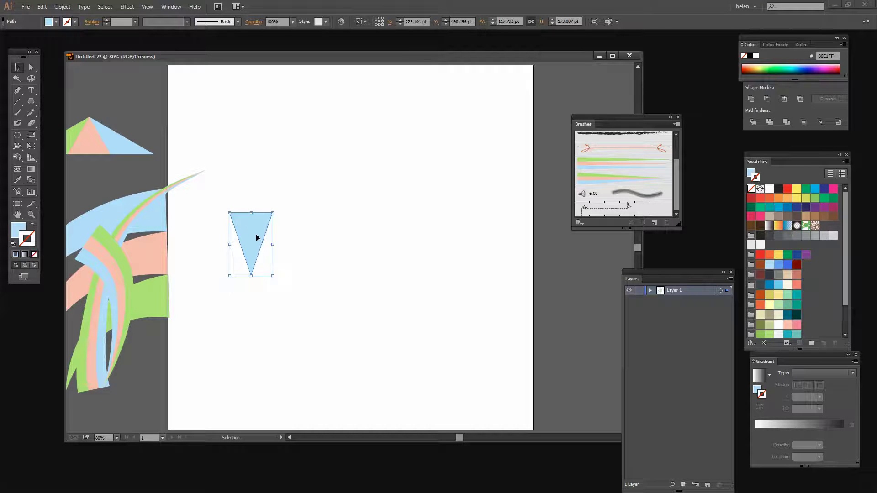
Place a copy of the triangle edge to edge on its right side and fill it pale green with no stroke
drag(254, 238, 297, 238)
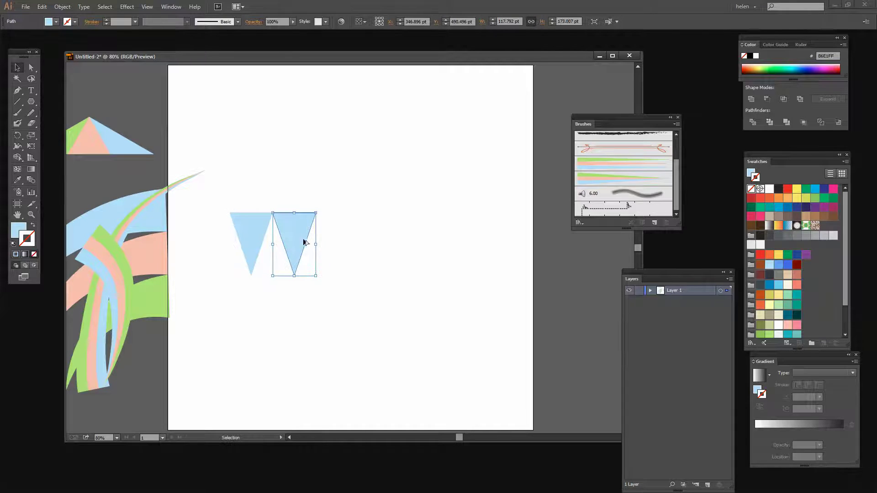
click(779, 306)
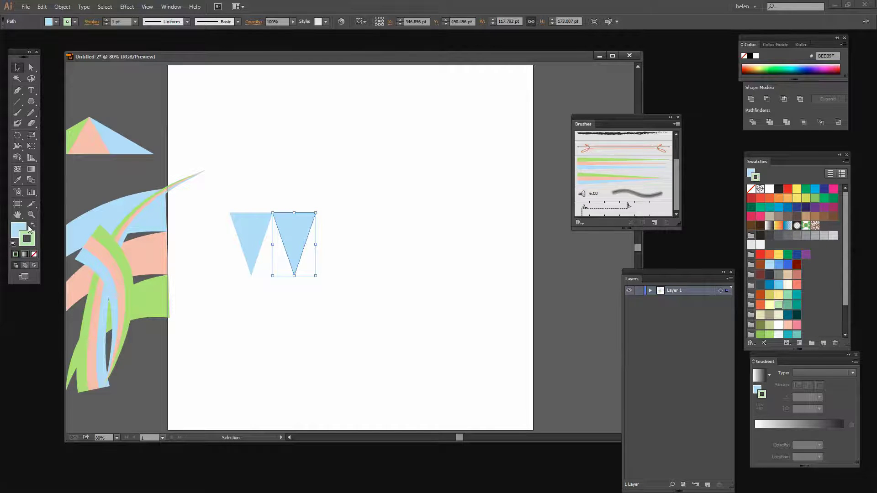
click(32, 227)
click(34, 254)
click(19, 234)
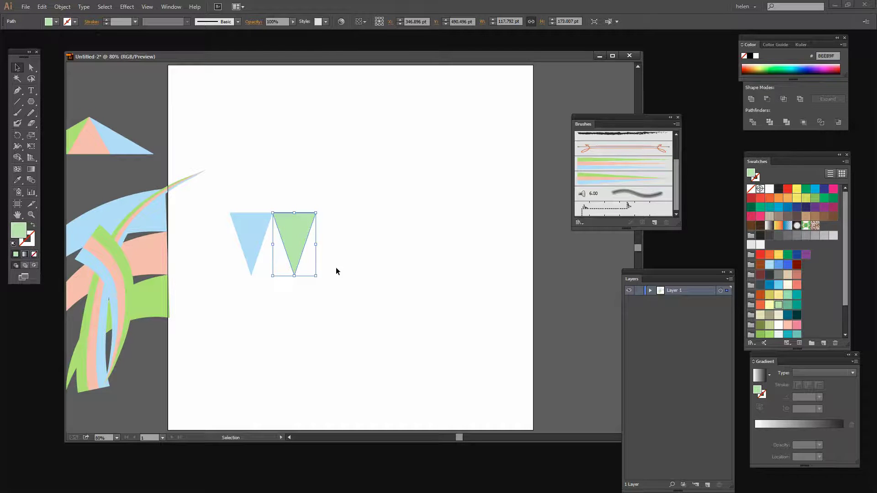
Extend the row to five touching triangles, filling the three added copies salmon pink, mustard yellow and dusty blue
drag(293, 249, 419, 231)
click(787, 325)
click(769, 296)
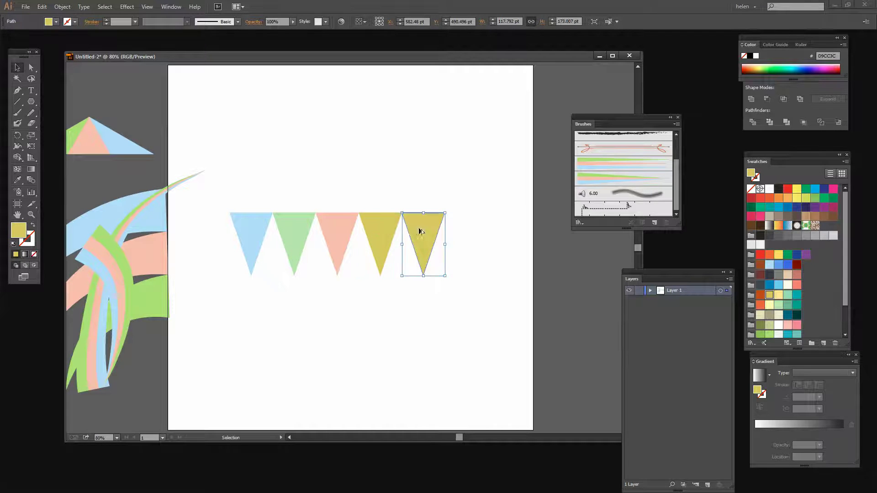
scroll(795, 274, down, 2)
click(788, 321)
click(438, 292)
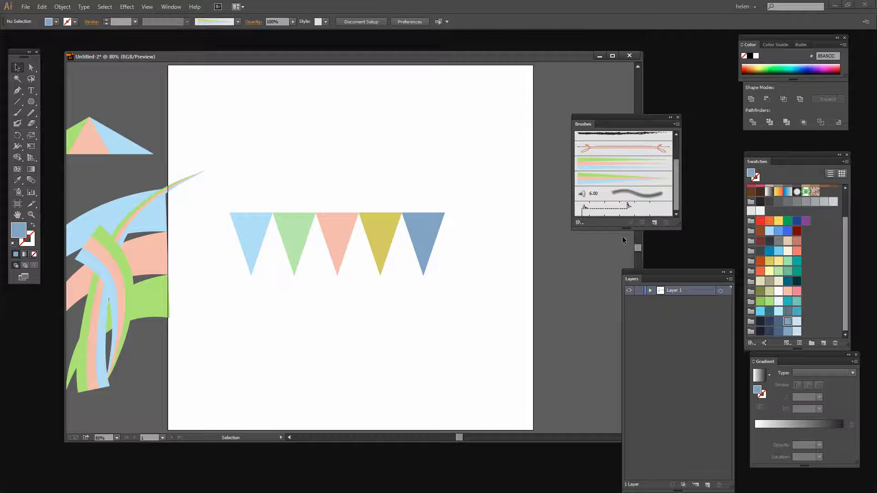
Create a new art brush from the five coloured triangles, keeping Fixed width at 100% and Stretch to Fit Stroke Length
drag(677, 225, 712, 358)
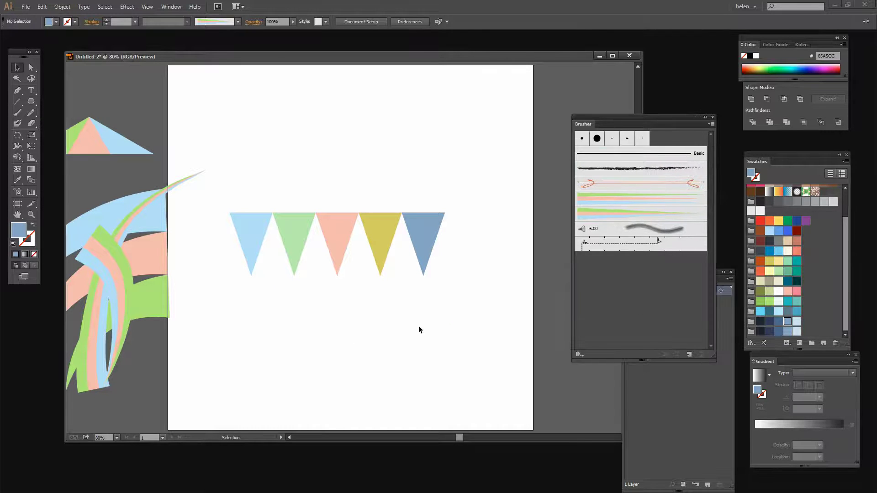
drag(487, 319, 201, 167)
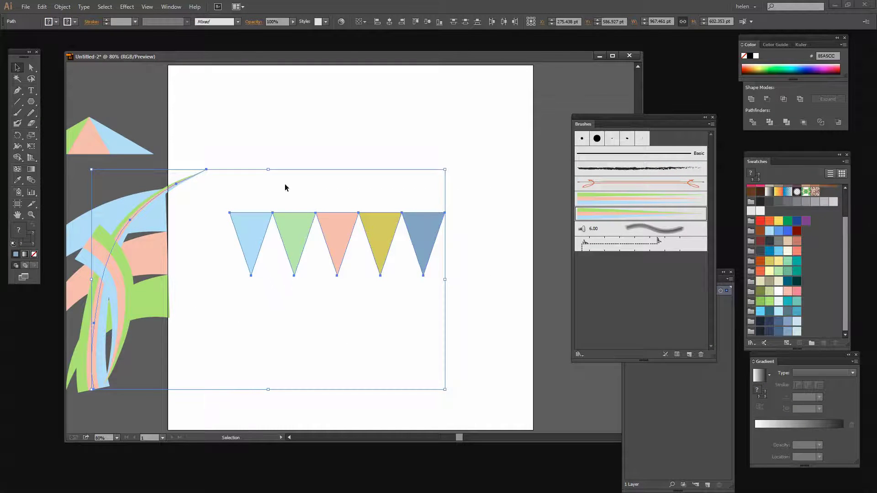
click(483, 336)
drag(479, 312, 227, 184)
mouse_move(338, 239)
mouse_down()
mouse_move(666, 257)
mouse_move(646, 269)
mouse_up()
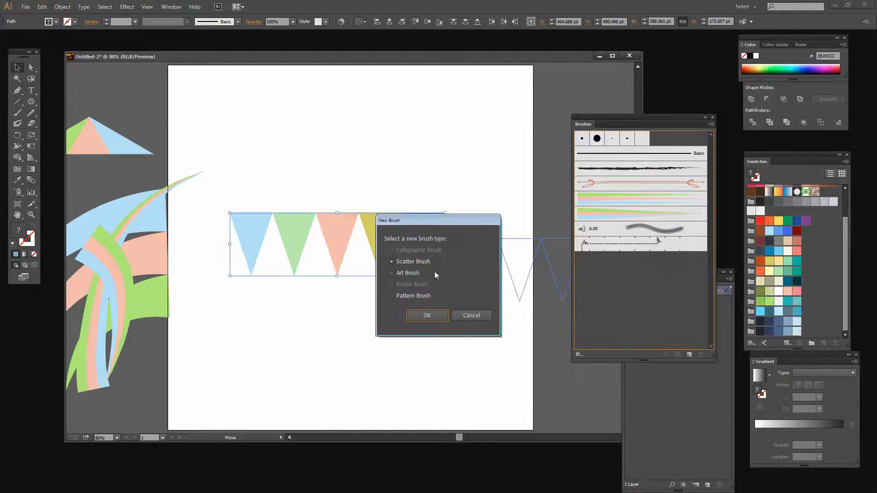
click(404, 273)
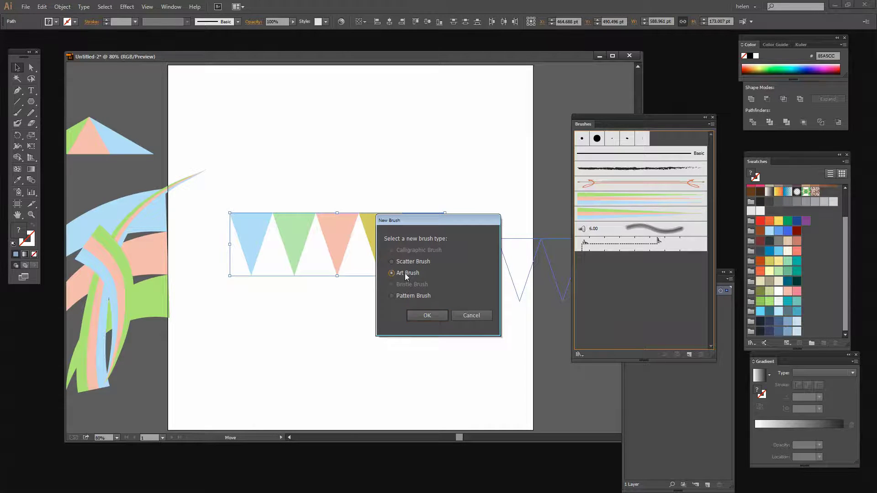
click(427, 315)
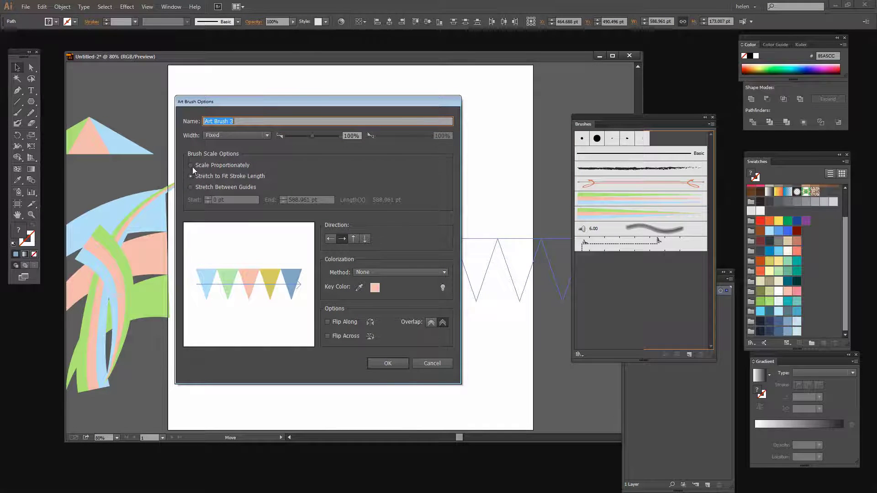
click(388, 364)
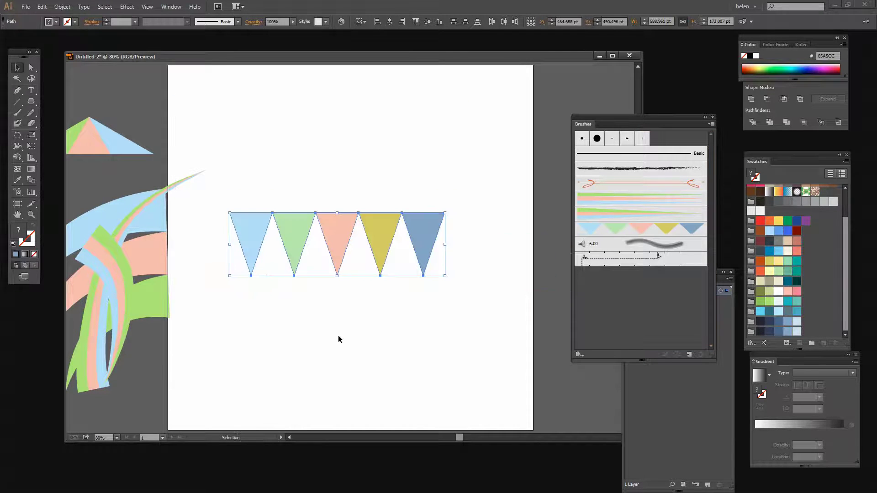
Move the triangle row to the artboard's lower part and draw an open, gently wavy three-point path above it with the Pen tool
drag(283, 237, 242, 382)
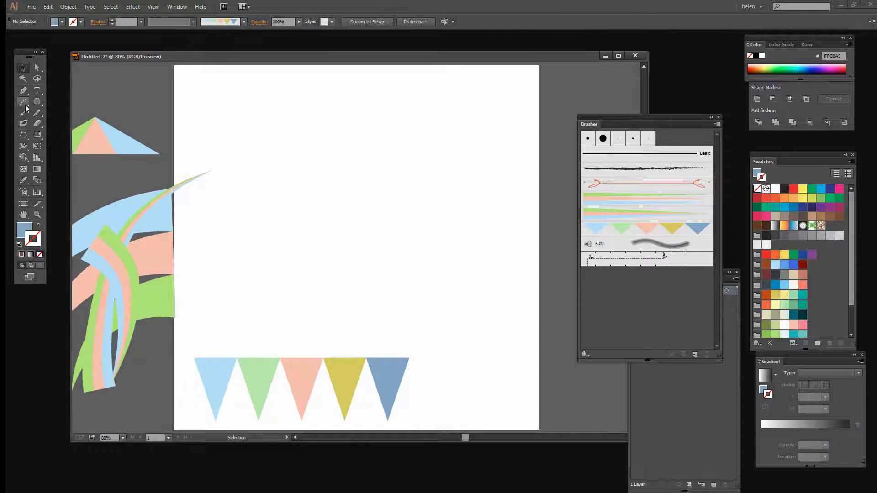
click(24, 91)
drag(231, 235, 247, 220)
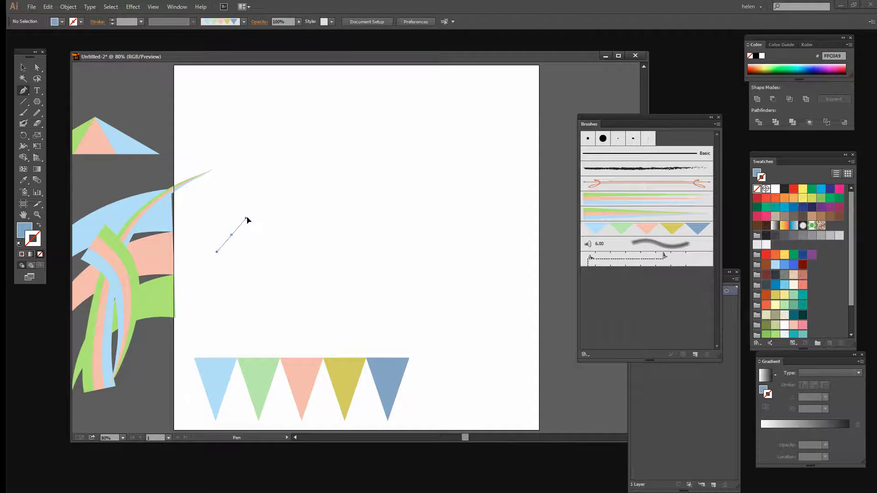
drag(388, 247, 438, 249)
drag(491, 220, 450, 245)
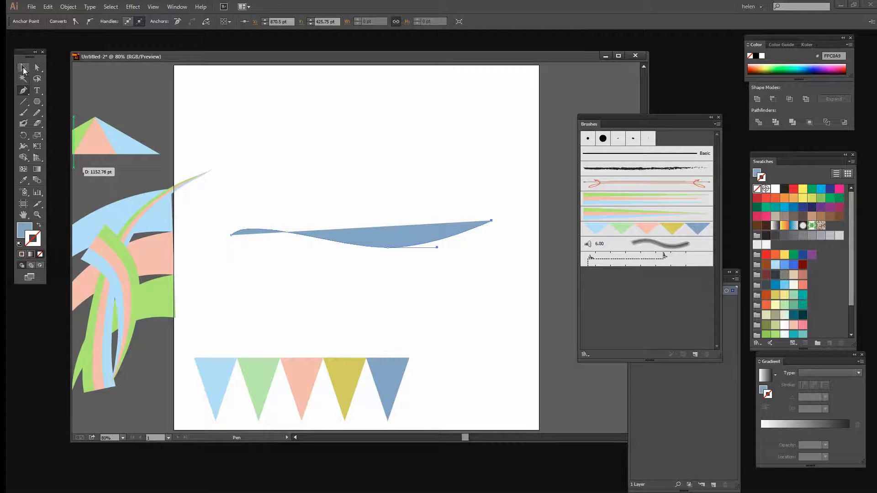
Swap the wavy path's fill and stroke so only the stroke is coloured, and apply the five-triangle art brush to it
click(39, 226)
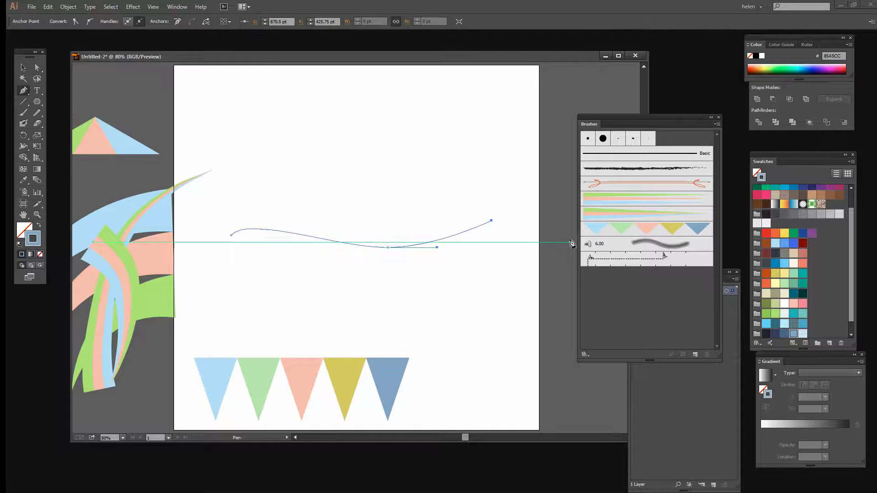
click(601, 230)
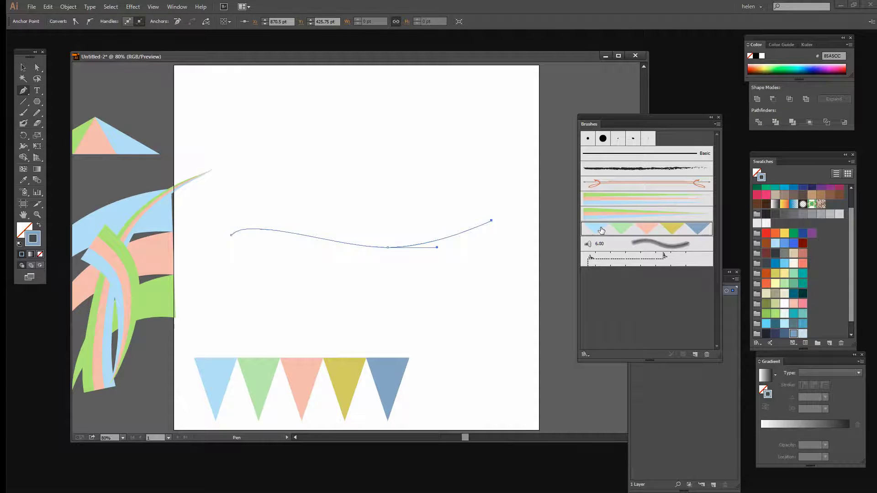
drag(568, 231, 423, 249)
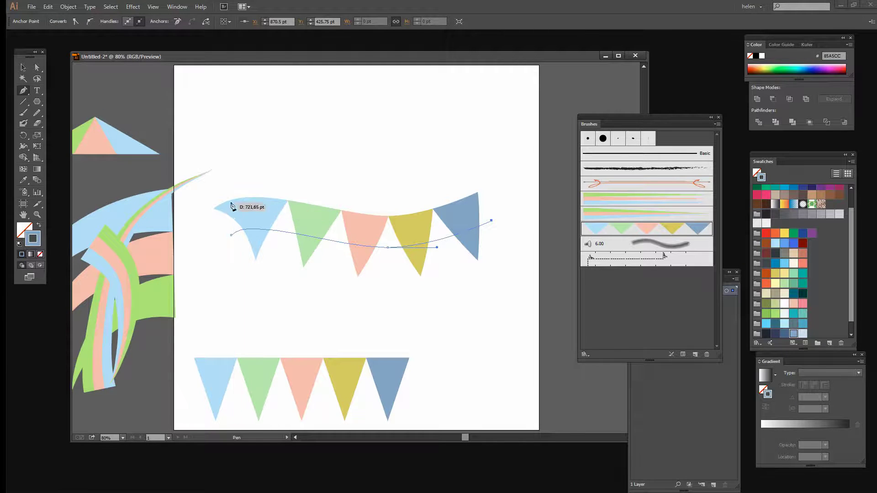
Show the Appearance settings beside the artboard and add a second stroke to the wavy path
click(176, 6)
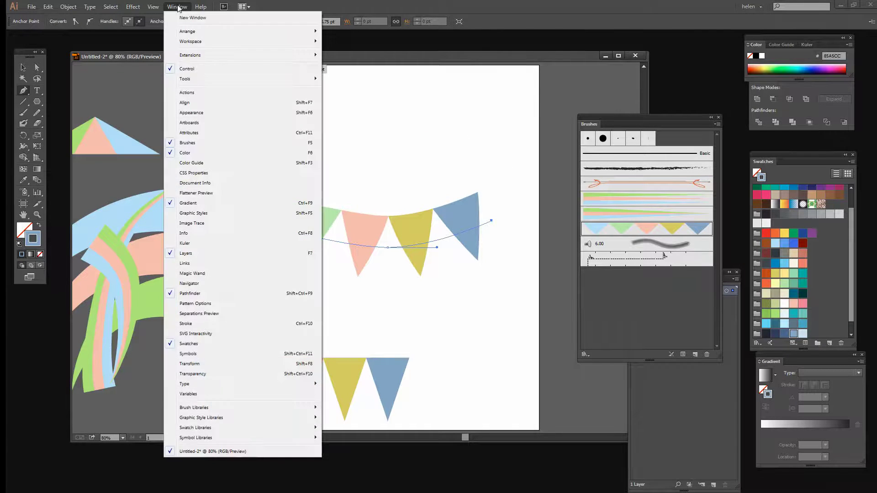
click(208, 114)
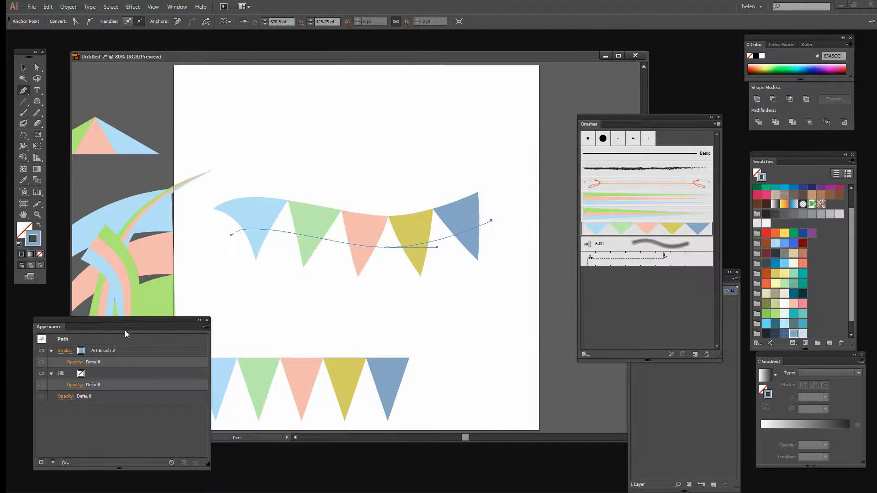
mouse_move(132, 321)
mouse_down()
mouse_move(679, 296)
mouse_move(666, 297)
mouse_up()
click(582, 434)
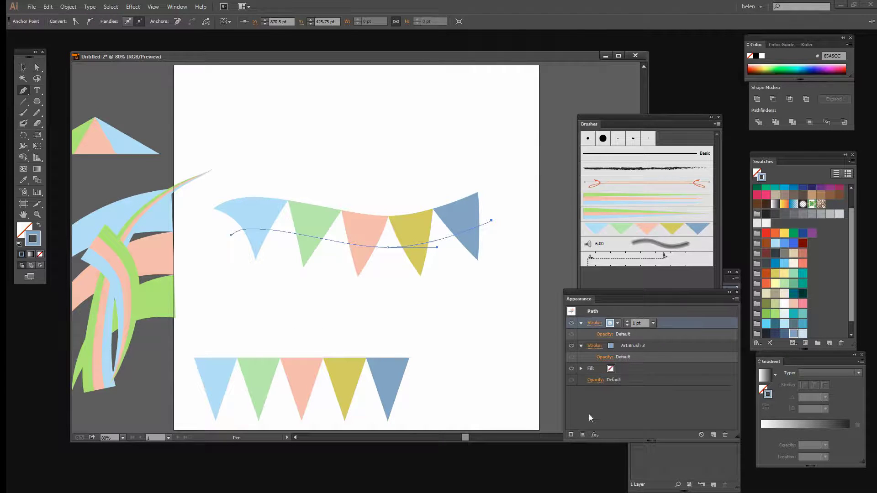
Colour the added stroke with the teal H=186 S=61 V=76 swatch and set its weight to 5 pt
click(618, 324)
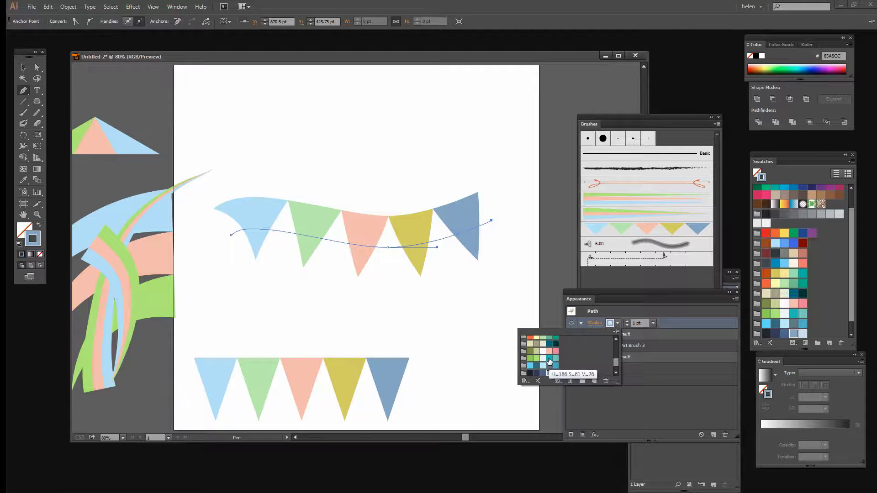
click(550, 358)
click(627, 322)
click(627, 321)
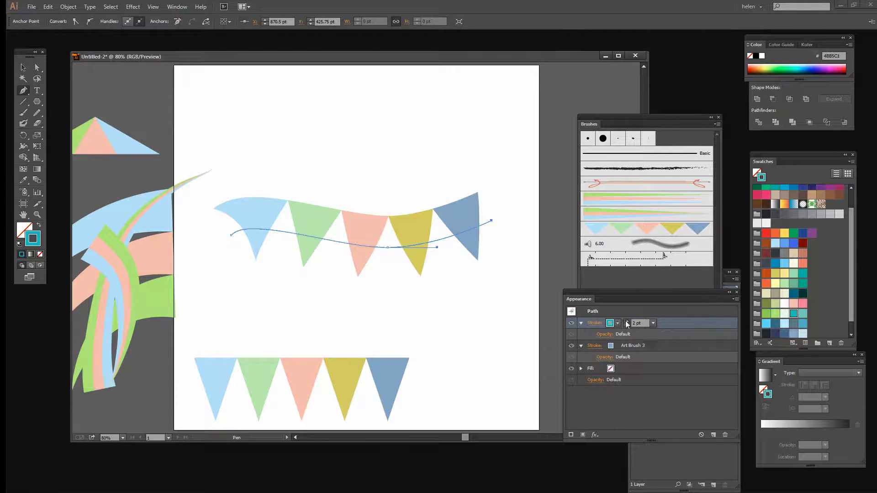
click(627, 322)
click(628, 321)
click(627, 322)
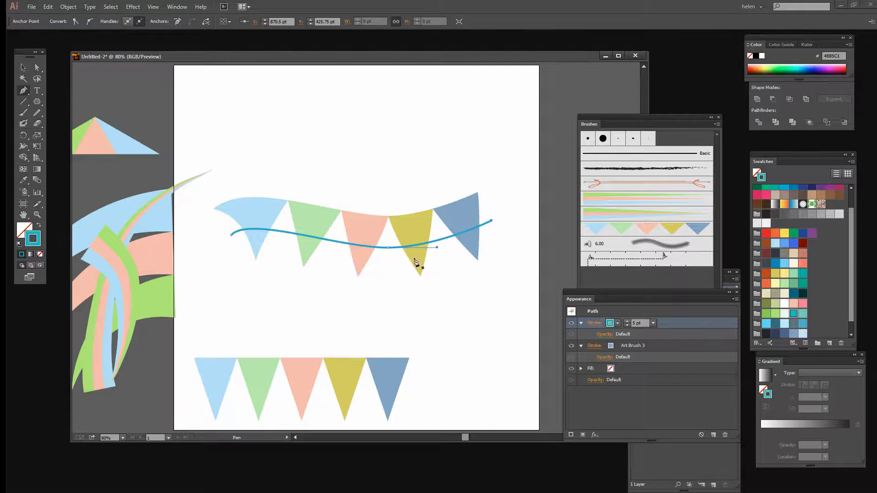
Delete the wavy bunting path and move the row of five triangles up to the middle of the artboard
click(23, 67)
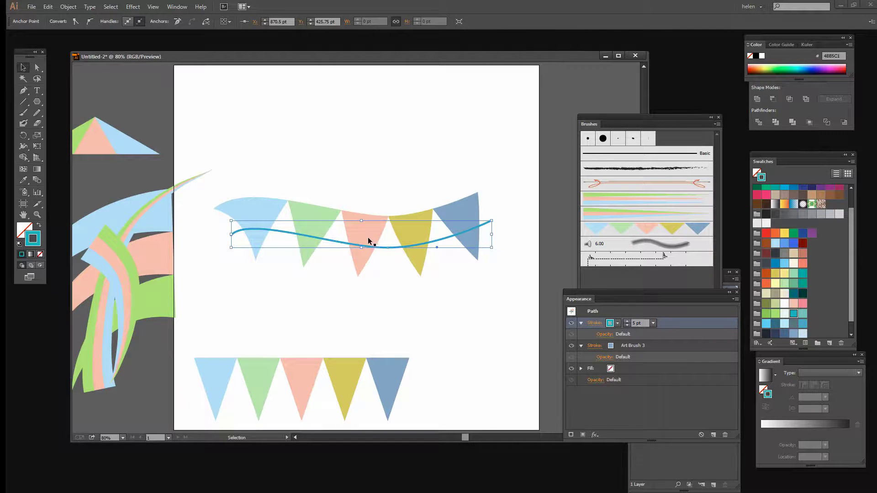
key(ctrl+z)
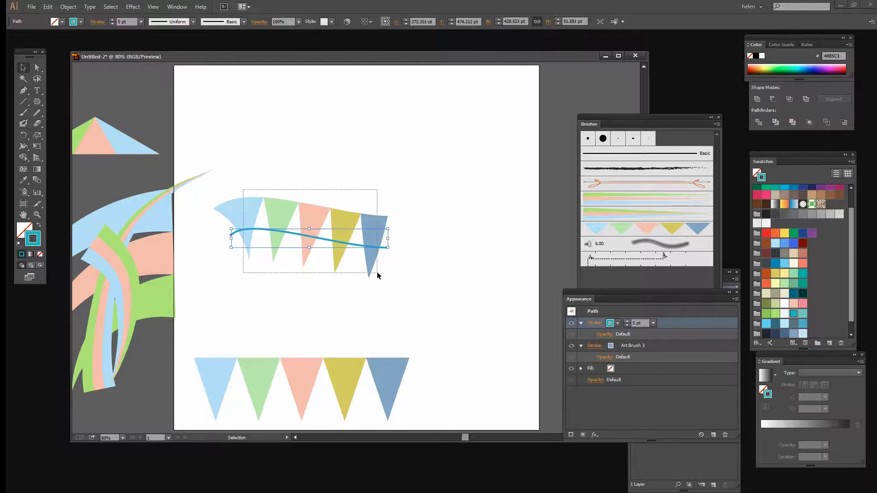
key(Delete)
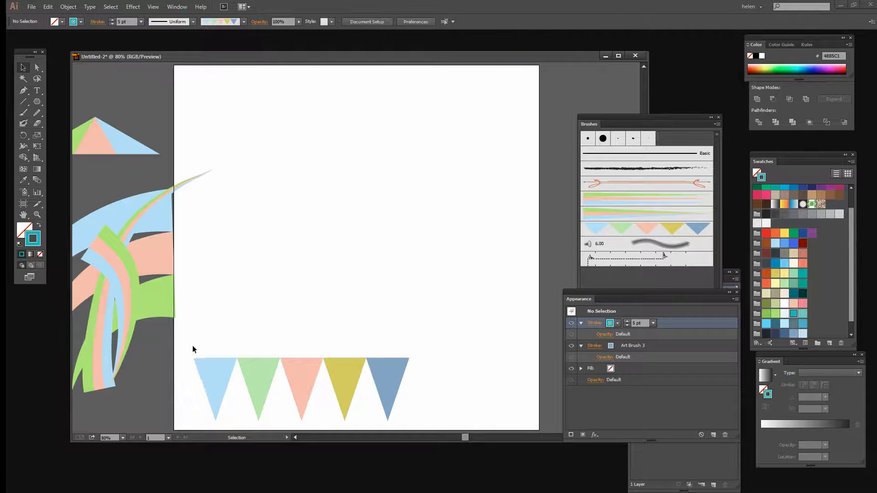
drag(192, 347, 394, 417)
drag(341, 393, 396, 283)
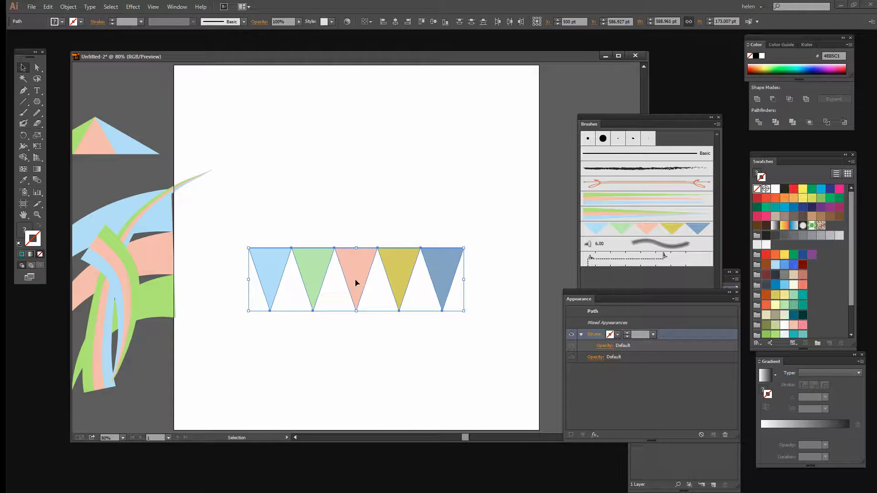
Make a copy of the five-triangle row reflected across the horizontal axis
click(68, 7)
mouse_move(121, 18)
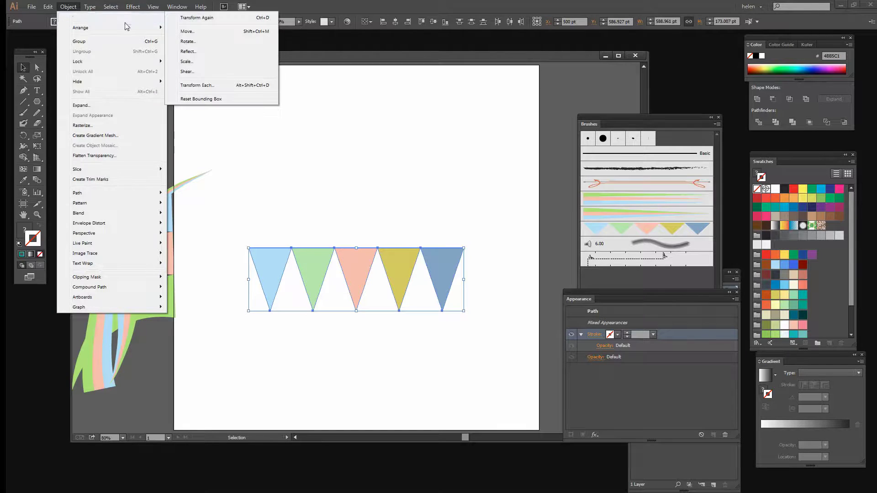
click(191, 51)
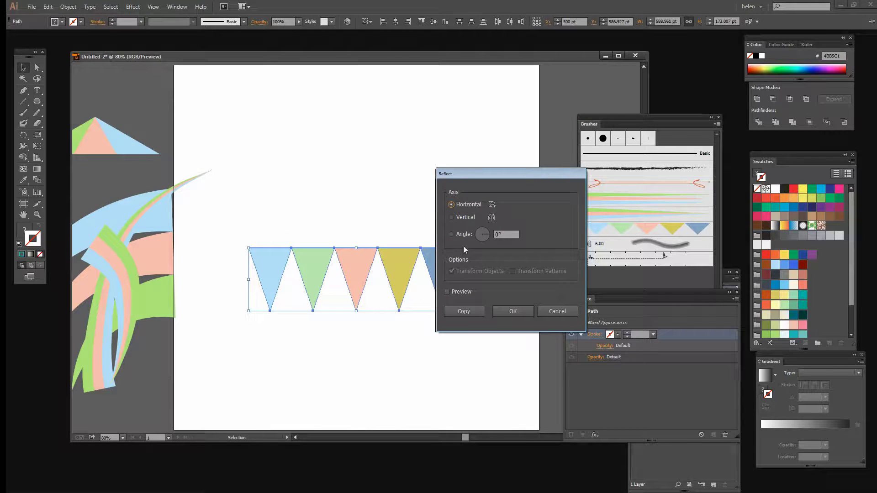
drag(467, 182, 529, 185)
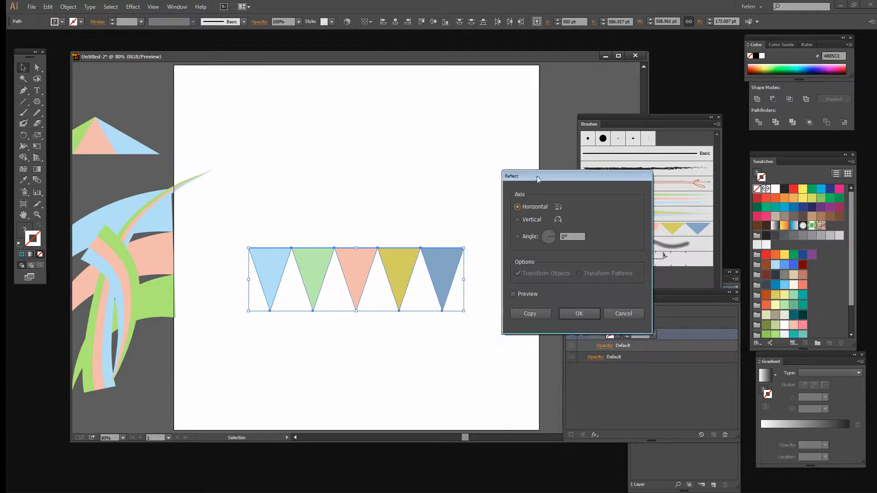
click(510, 293)
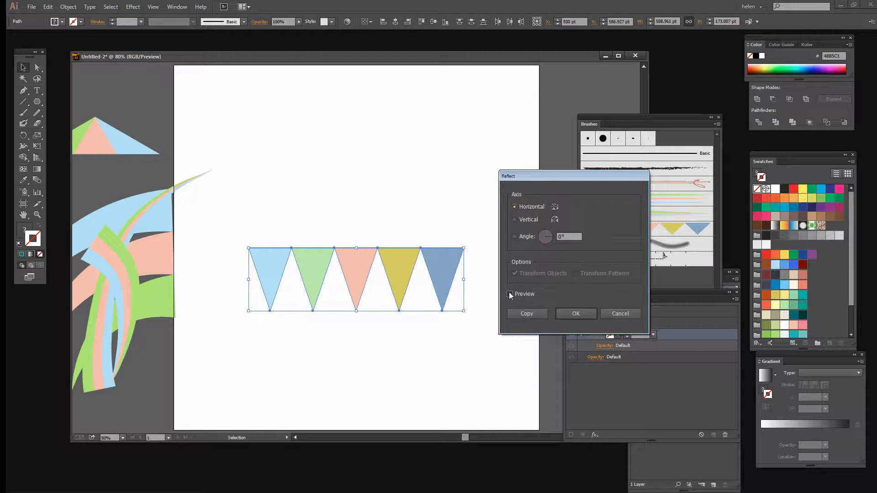
click(523, 313)
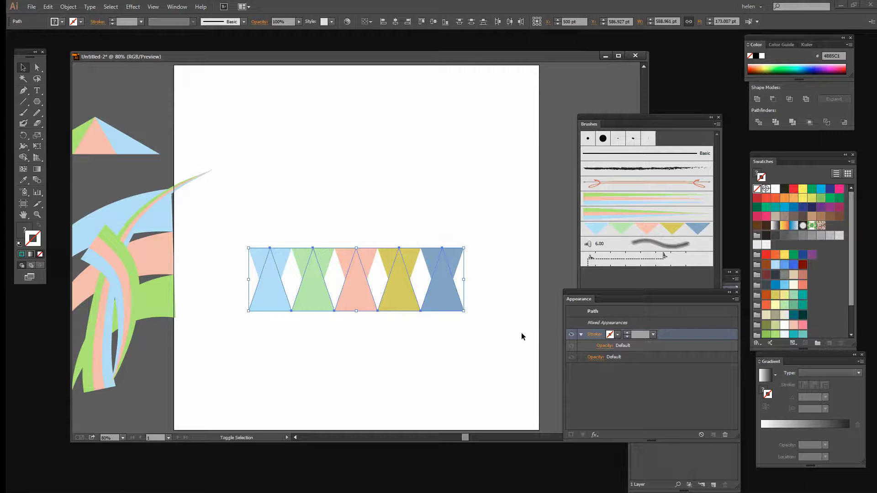
Nudge the reflected triangles up until their bases meet the bases of the original row, forming five diamonds, and deselect them
key(Up)
key(Up)
key(Up)
key(Up)
key(Up)
key(Up)
key(Up)
key(Up)
key(Up)
key(Up)
key(Up)
key(Up)
key(Up)
key(Up)
key(Up)
key(Up)
key(Up)
key(Up)
key(Up)
key(Up)
key(Up)
key(Up)
key(Up)
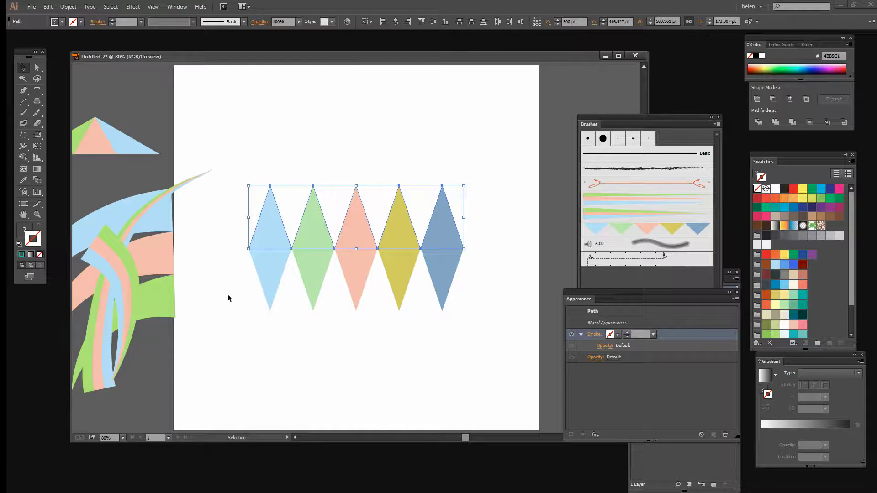
click(428, 376)
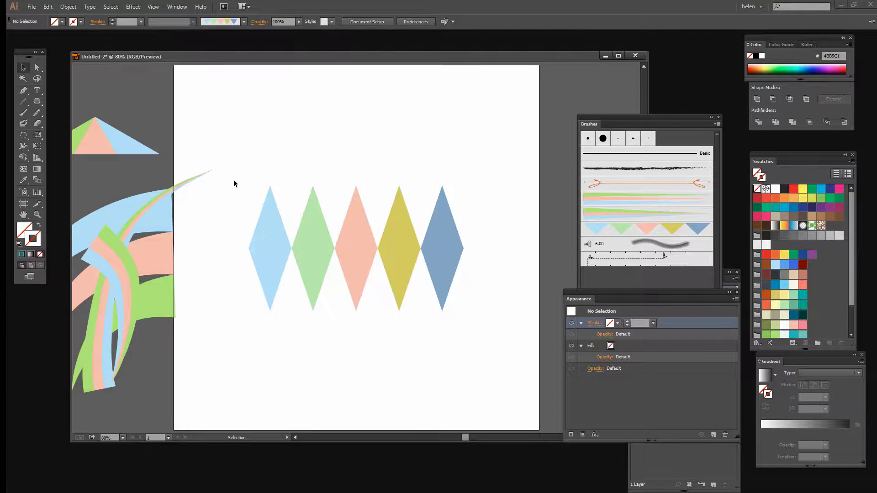
Select the upper five upward-pointing triangles and set their fill to None so they are invisible
drag(239, 176, 483, 231)
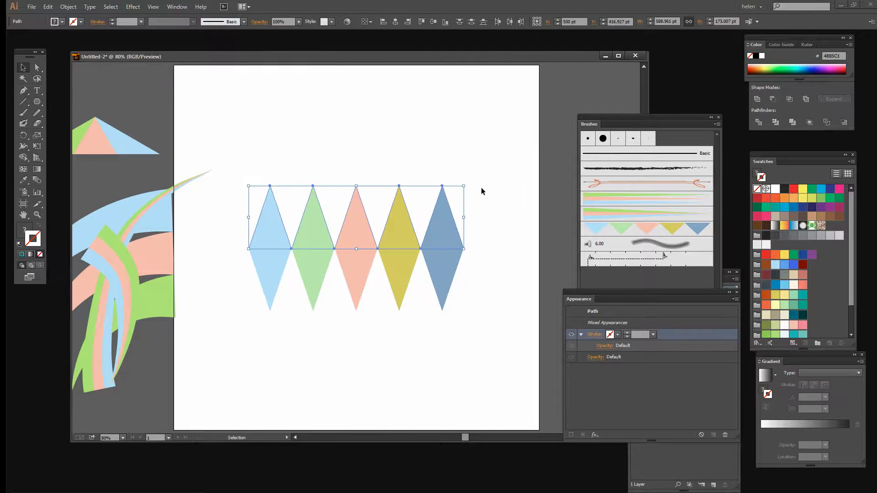
click(22, 236)
click(40, 254)
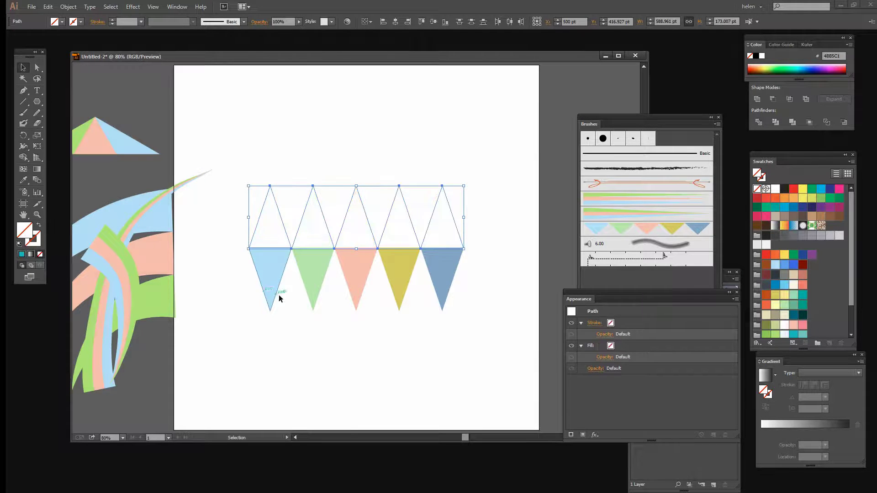
click(261, 239)
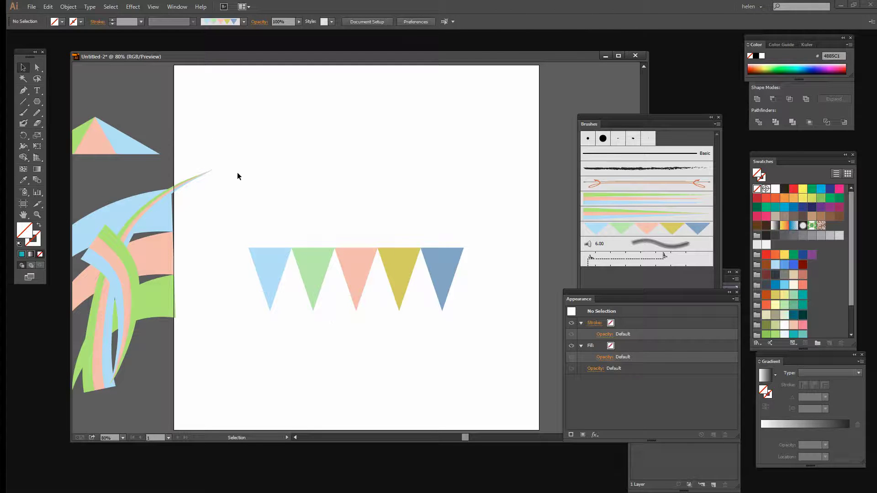
Create an art brush with default options from both triangle rows, and move the triangles down to the artboard's lower edge
drag(238, 173, 495, 337)
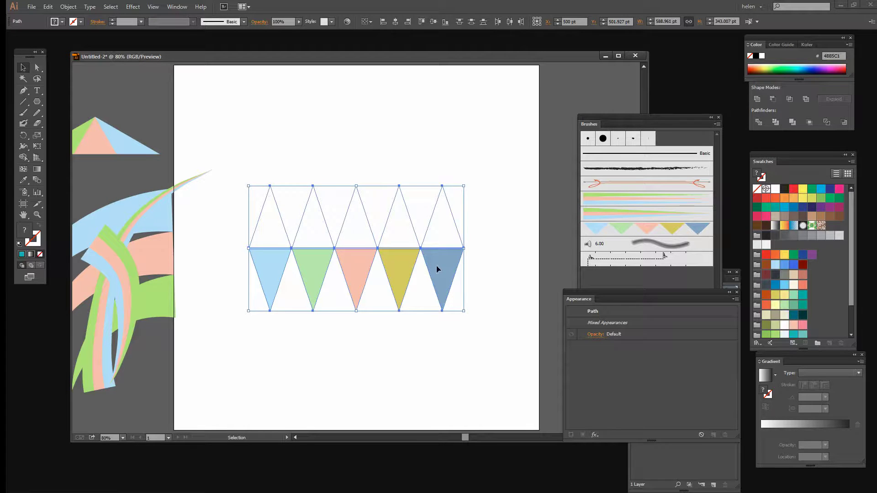
drag(443, 267, 646, 262)
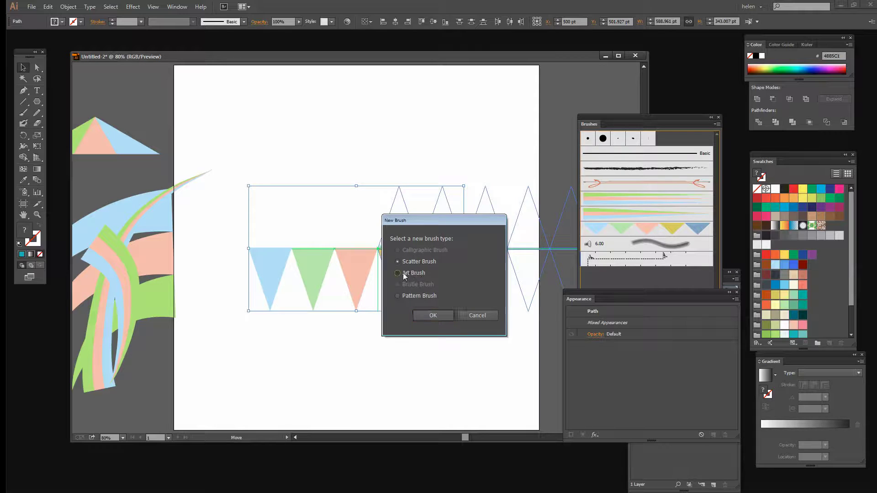
click(431, 316)
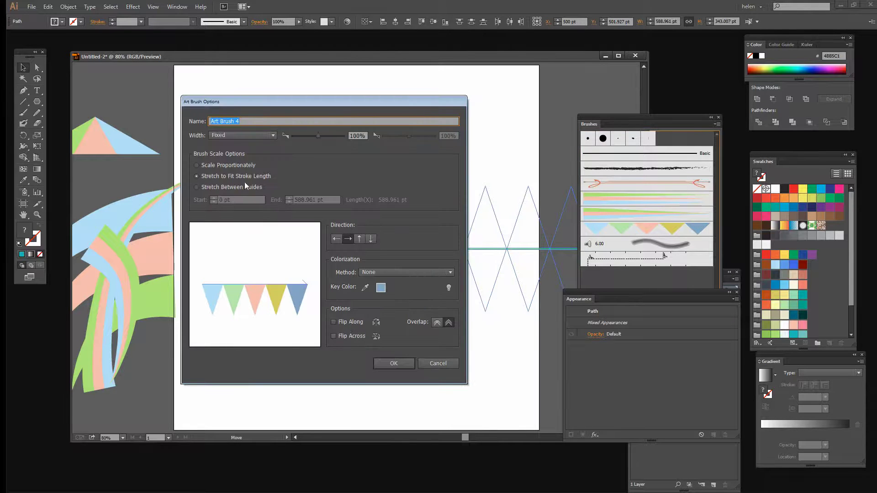
click(394, 364)
drag(319, 271, 208, 431)
click(210, 418)
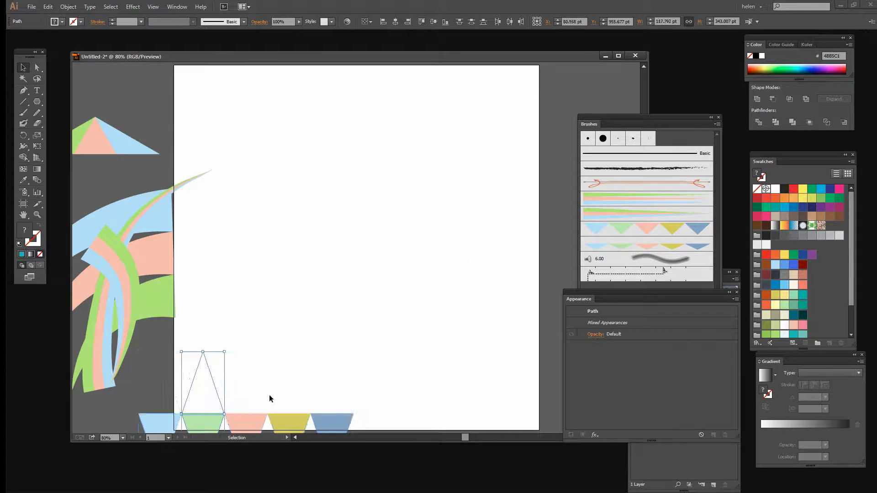
Draw a gently waving path across the artboard with the Pen tool and apply the new ten-triangle art brush to its stroke
click(23, 90)
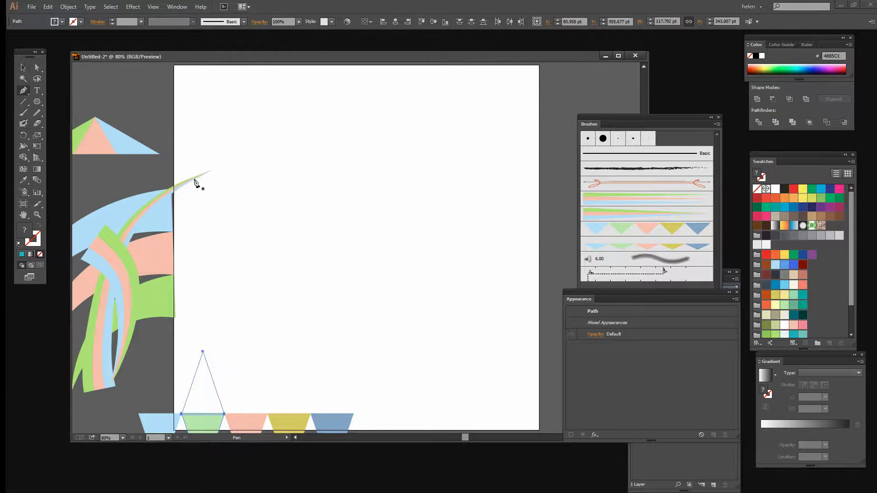
drag(242, 204, 268, 191)
mouse_move(410, 217)
mouse_down()
mouse_move(497, 209)
mouse_move(468, 214)
mouse_up()
click(37, 237)
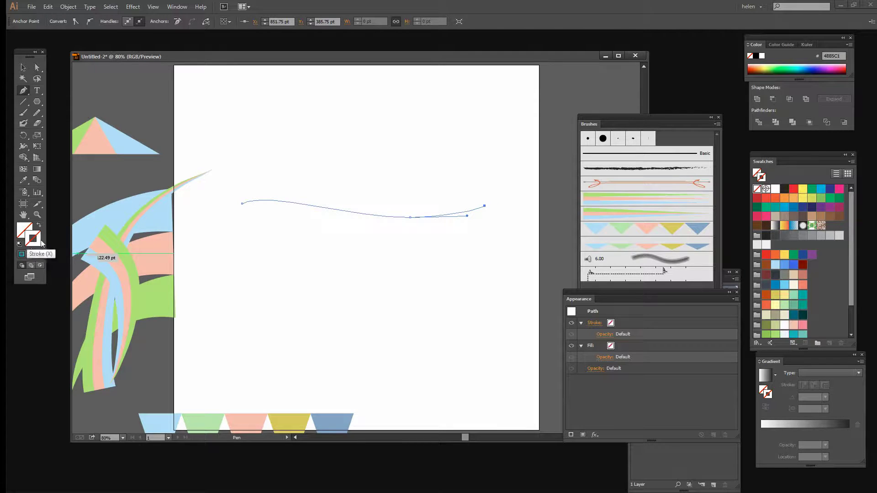
click(618, 249)
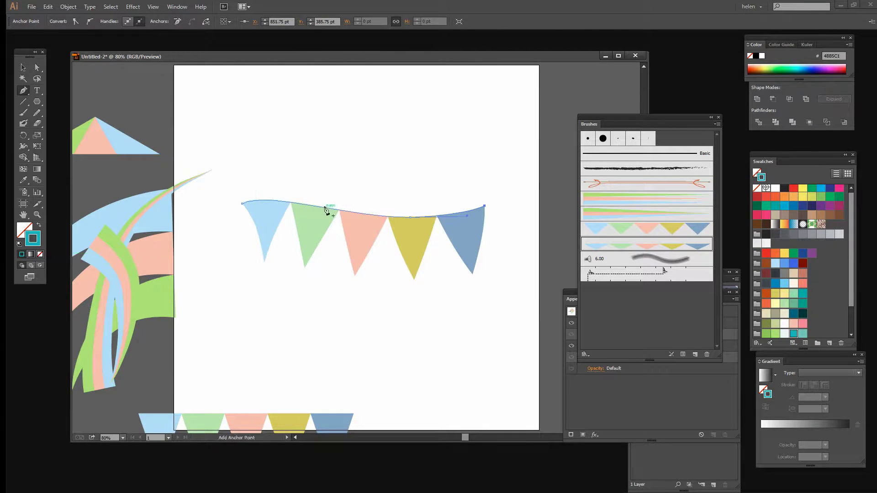
Add a second stroke to the bunting path, set its weight to 8 pt, and deselect the path
click(21, 67)
click(607, 407)
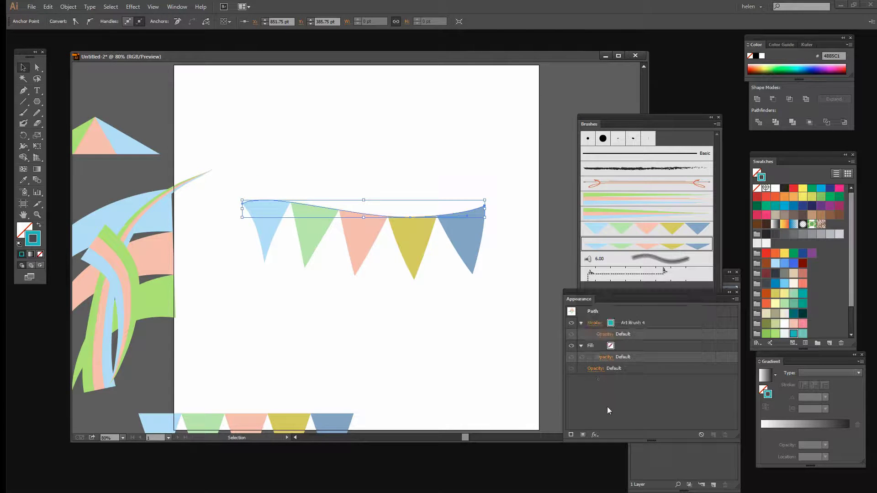
click(571, 435)
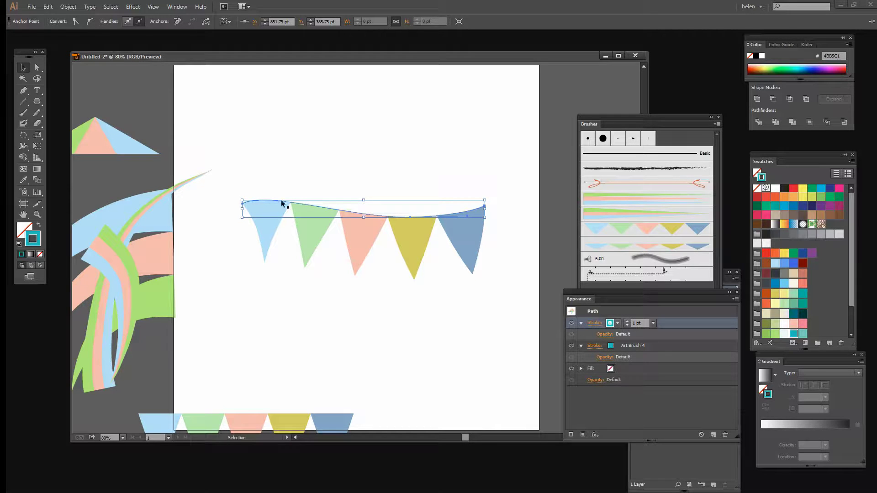
click(627, 321)
click(627, 321)
click(628, 321)
click(627, 321)
click(627, 321)
click(627, 322)
click(628, 321)
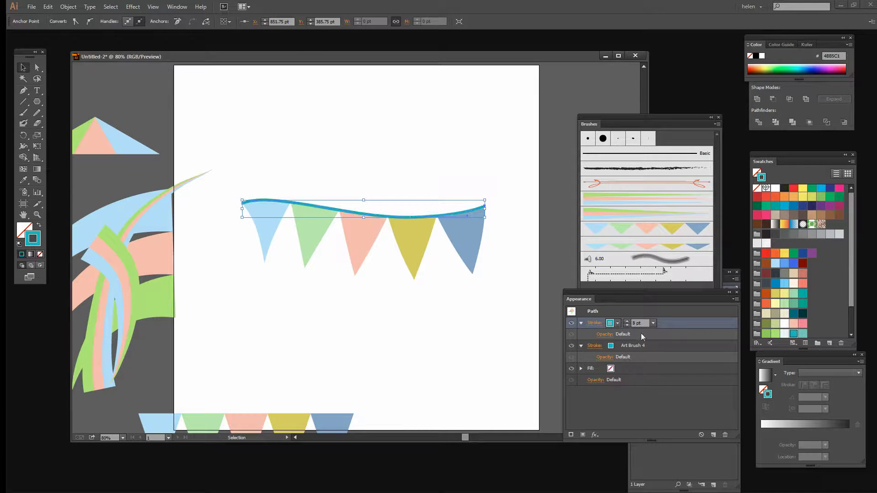
click(643, 410)
click(316, 325)
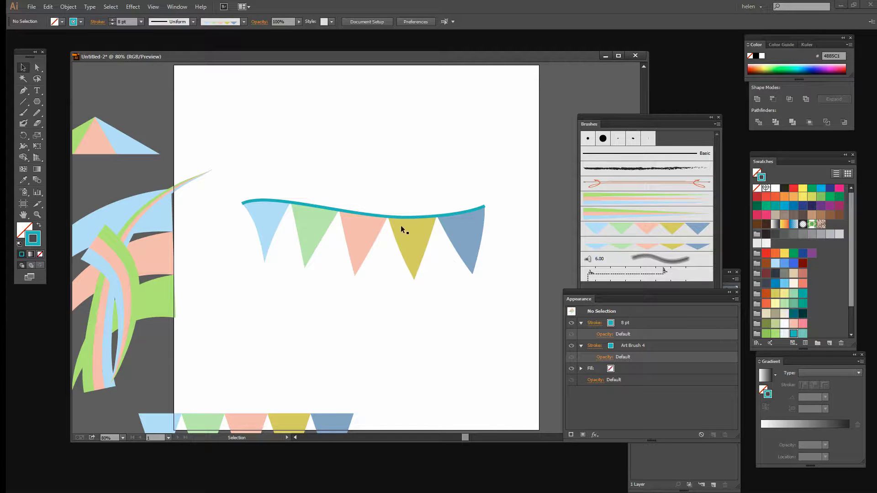
Move the finished bunting to the artboard's upper-left corner and bring both triangle rows back to the middle of the artboard
drag(391, 214, 380, 266)
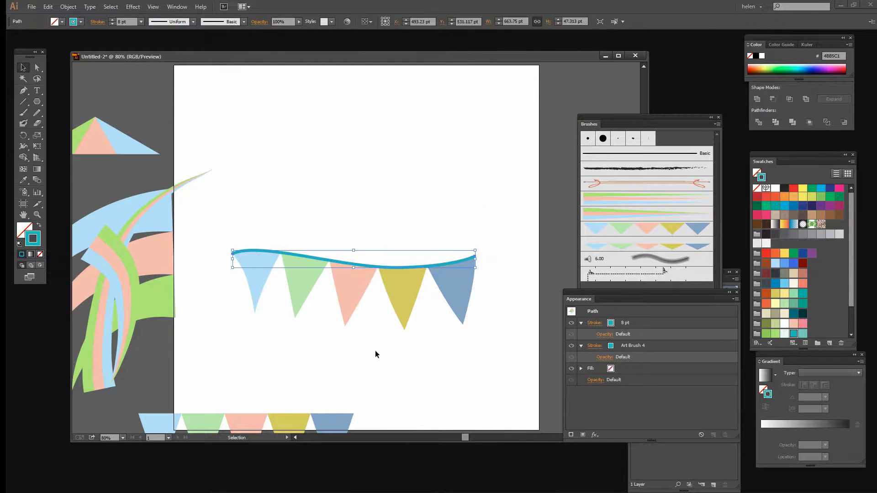
click(374, 349)
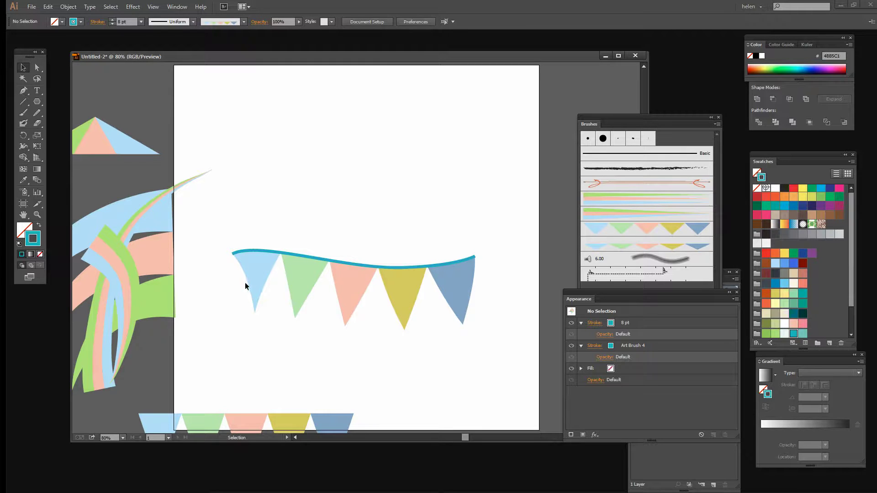
mouse_move(461, 299)
mouse_down()
mouse_move(461, 288)
mouse_move(460, 296)
mouse_up()
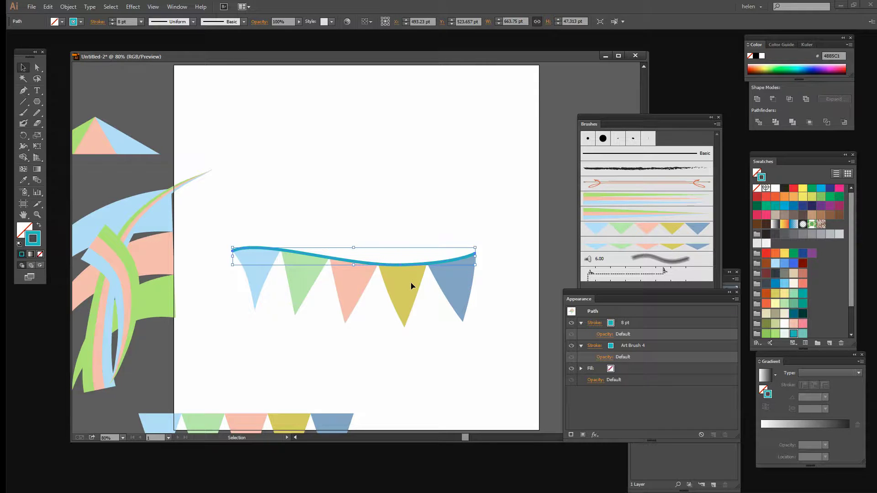
drag(364, 267, 169, 98)
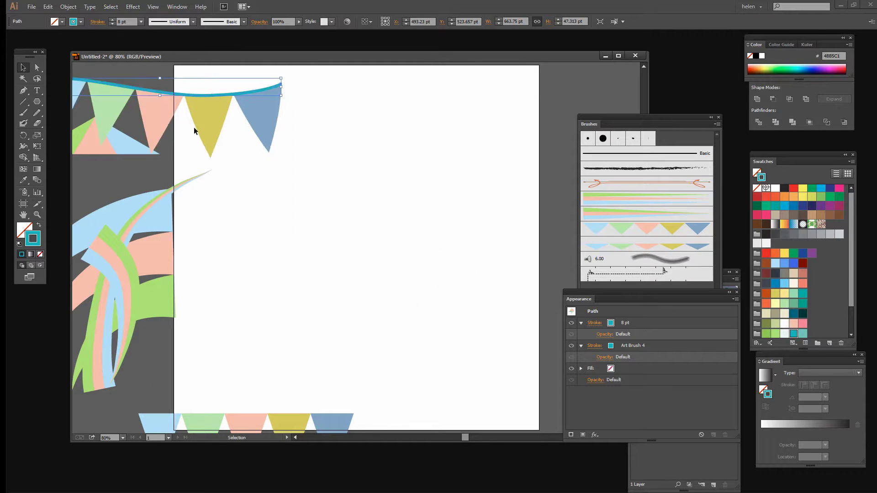
drag(128, 391, 349, 431)
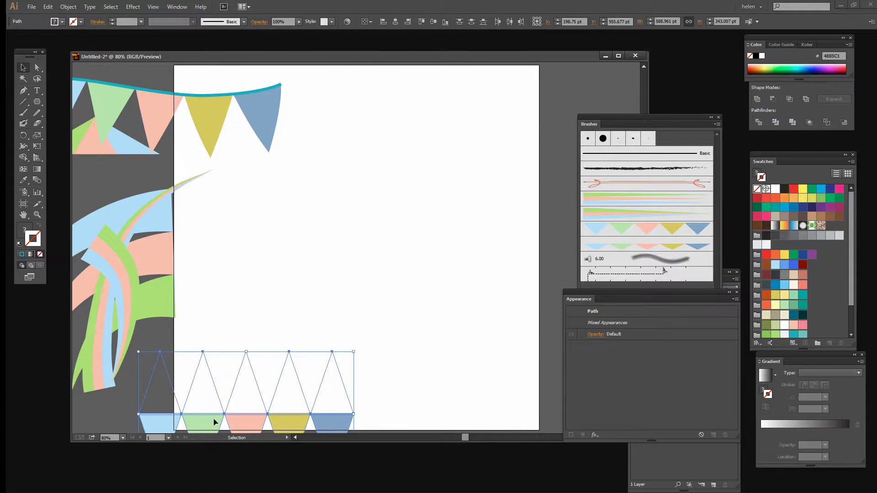
drag(220, 416, 354, 265)
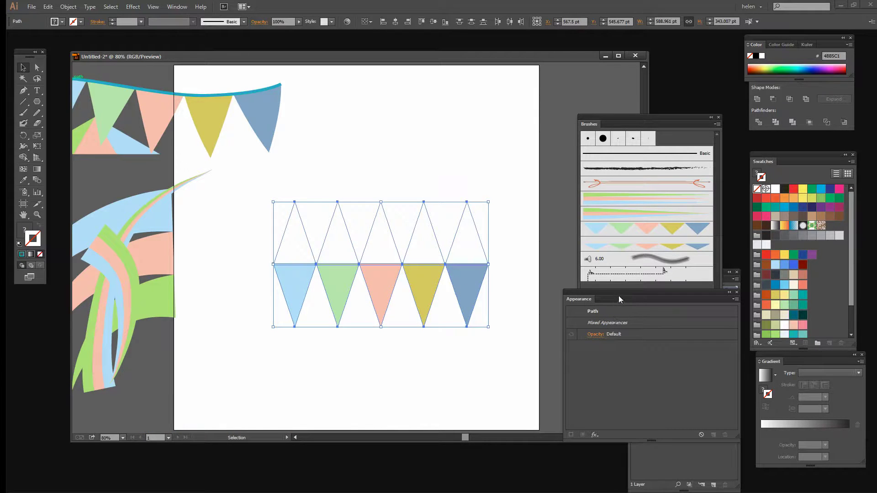
Create a pattern brush with default options from the visible and invisible triangle rows
drag(619, 297, 623, 337)
drag(476, 284, 610, 295)
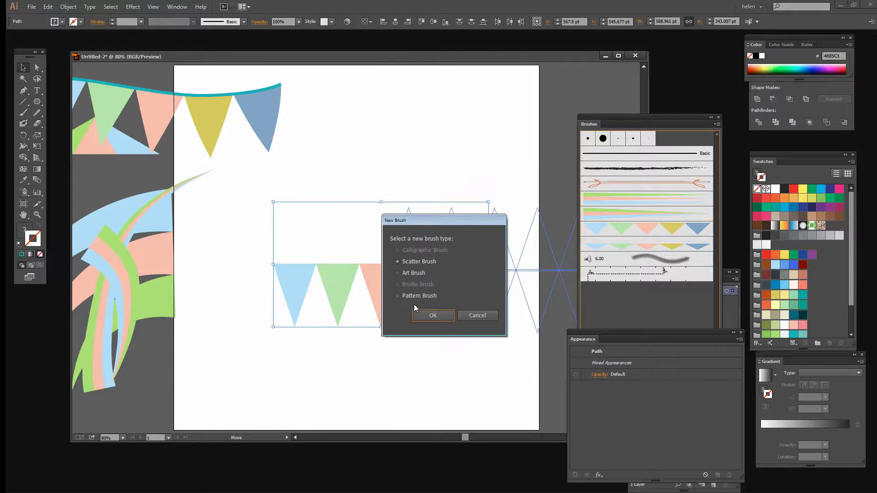
click(417, 296)
click(432, 316)
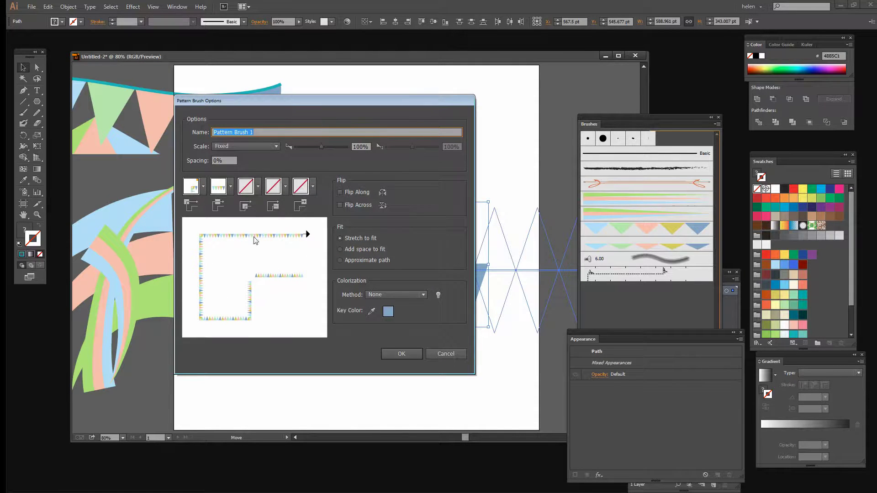
click(402, 354)
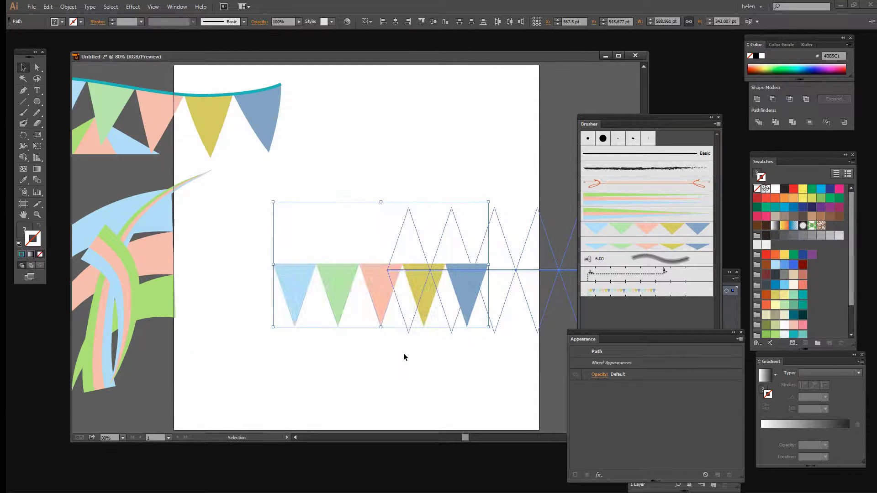
Clear the artboard by moving the triangle rows below its lower-left corner and the bunting down over its left edge
drag(337, 285, 319, 320)
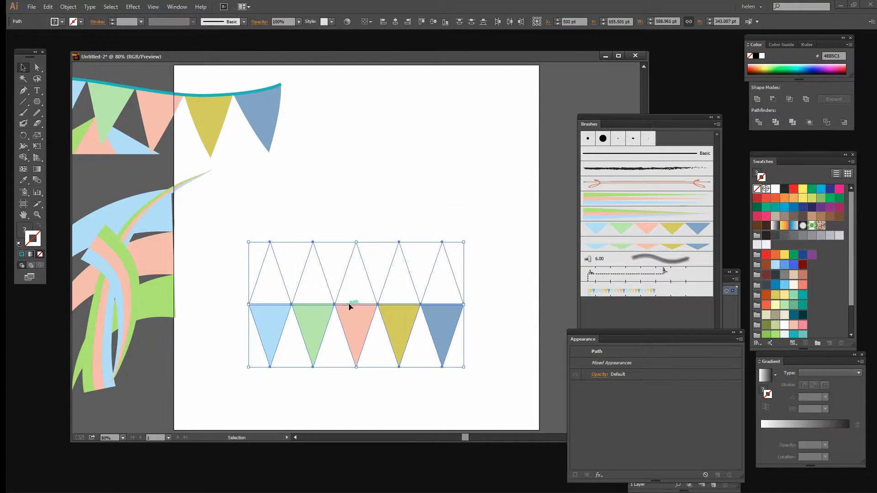
drag(364, 302, 204, 428)
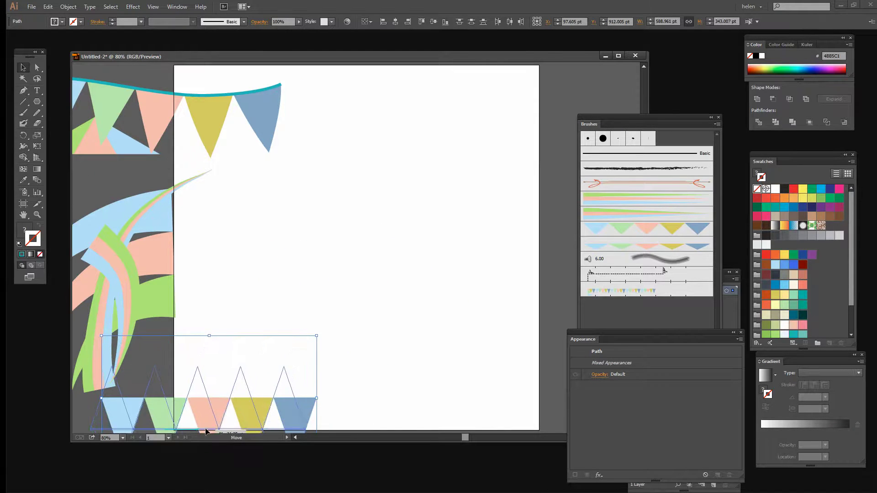
mouse_move(200, 96)
mouse_down()
mouse_move(169, 183)
mouse_move(136, 337)
mouse_up()
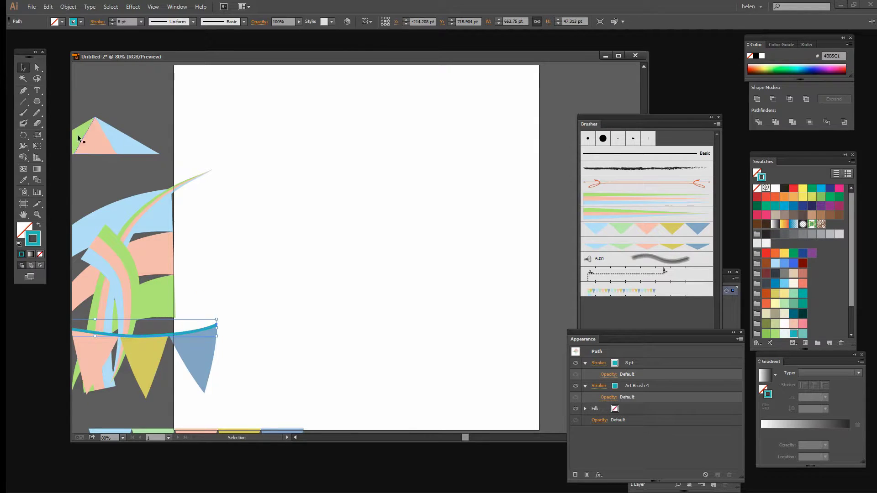
Draw a long wavy path with the Pen tool across the upper artboard, extending past both its left and right edges
click(24, 90)
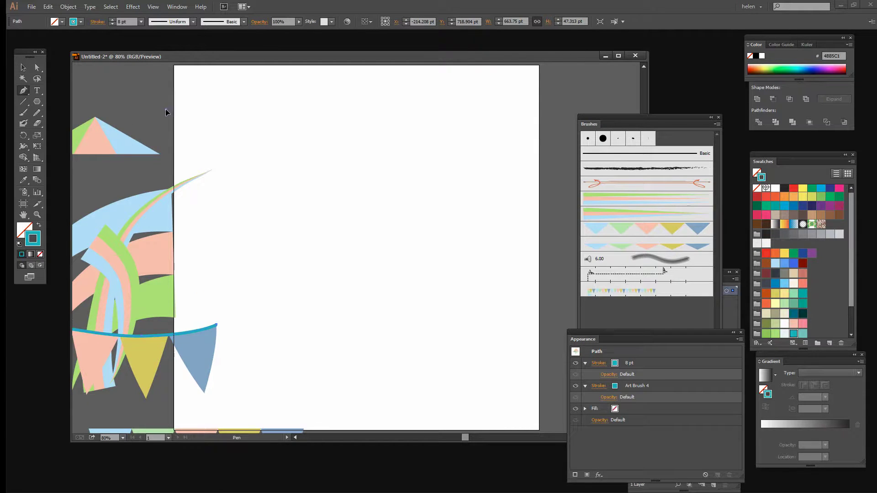
drag(166, 110, 194, 107)
click(311, 133)
drag(356, 130, 467, 112)
drag(519, 127, 553, 127)
click(619, 101)
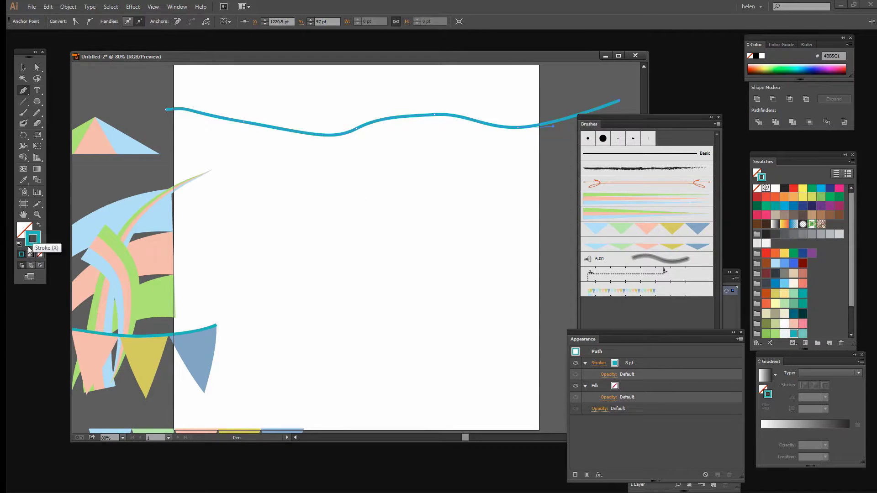
Apply the new bunting pattern brush to the wavy path and reduce its scale to about 57% in the stroke options
click(609, 292)
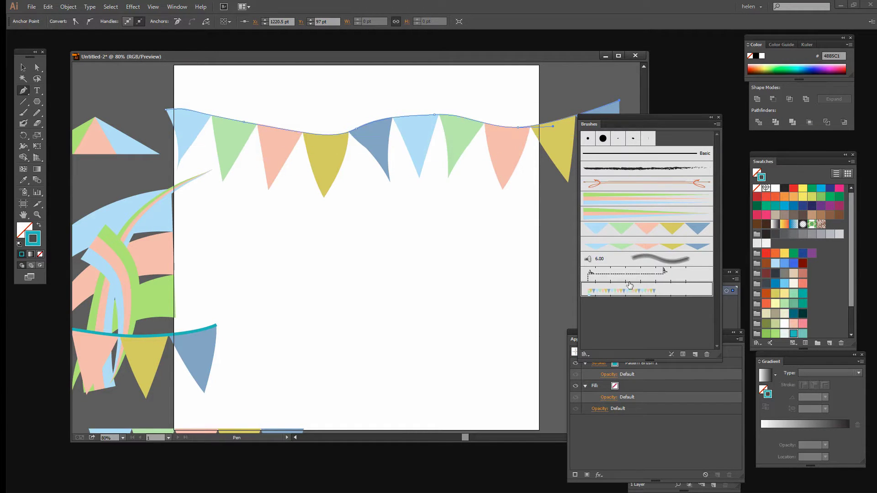
click(682, 354)
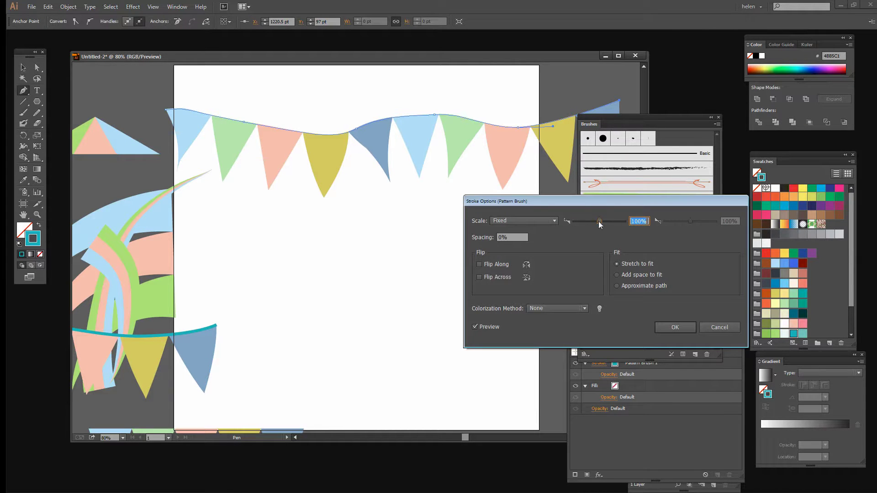
drag(599, 224, 588, 226)
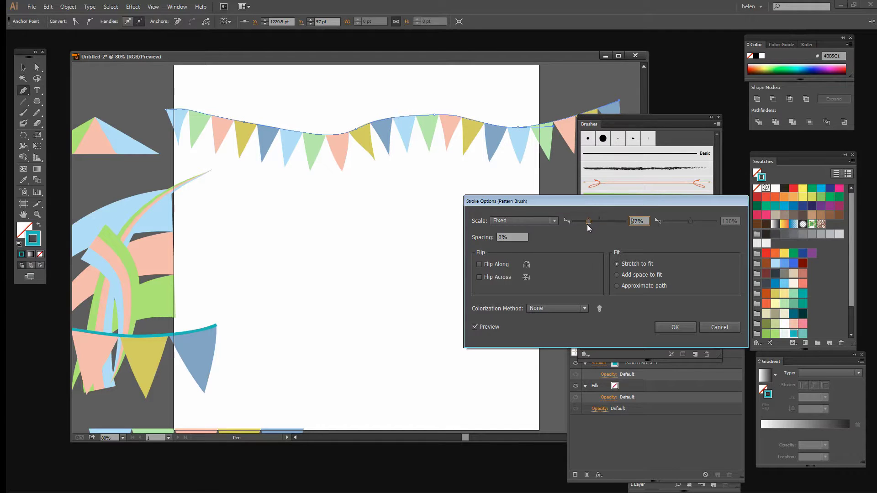
key(Return)
Shift the long bunting slightly down and right so its start meets the artboard's left edge, and deselect it
drag(586, 116, 614, 197)
key(v)
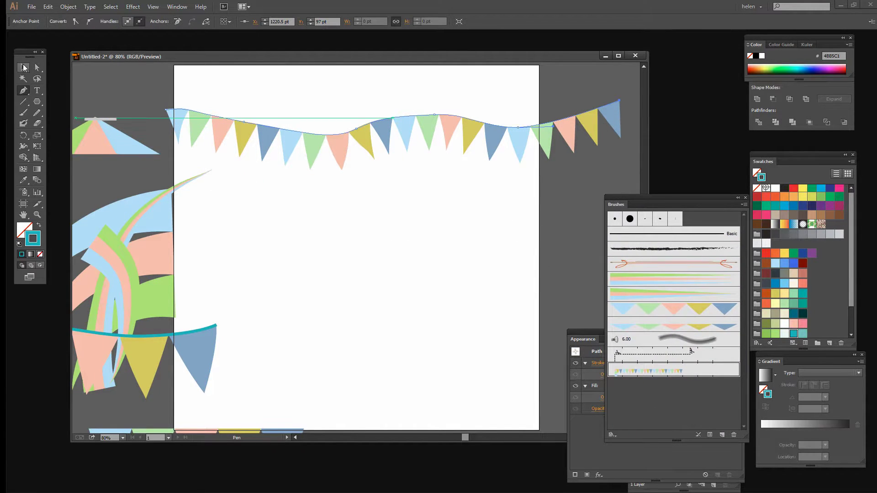
drag(355, 129, 364, 147)
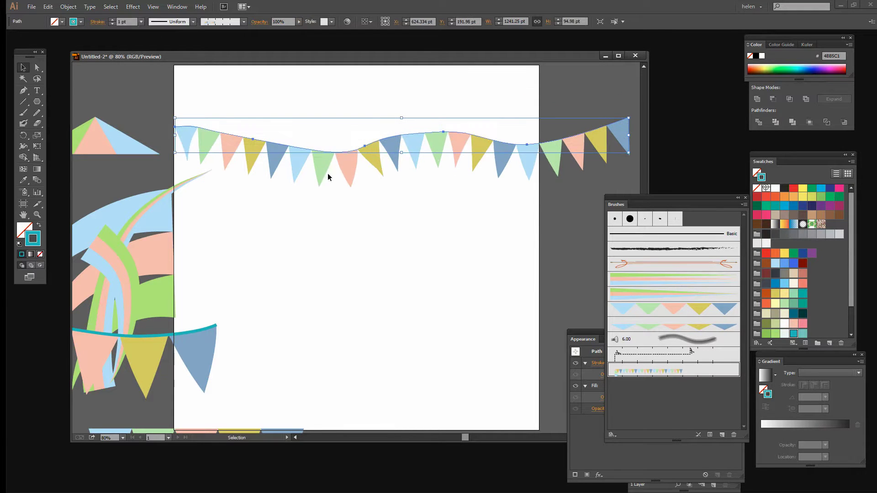
click(307, 217)
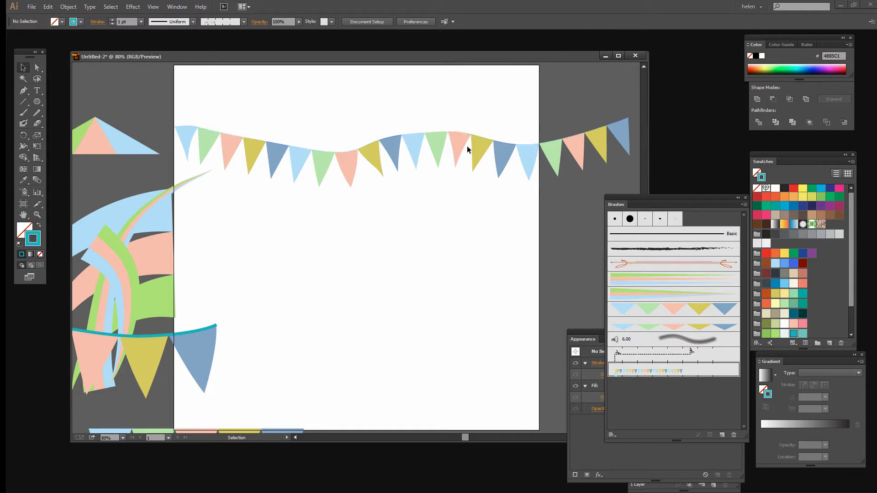
Add a second stroke above the pattern brush stroke on the long bunting path and colour it pink
click(387, 137)
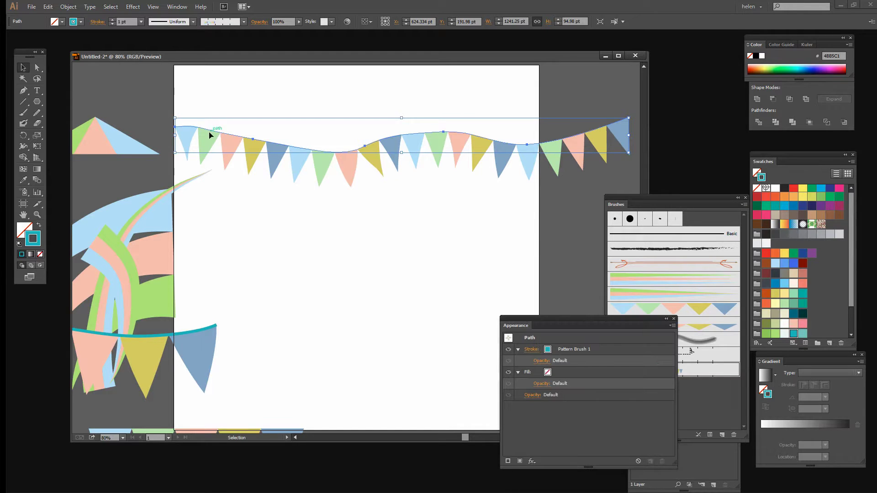
drag(596, 339, 528, 325)
click(507, 461)
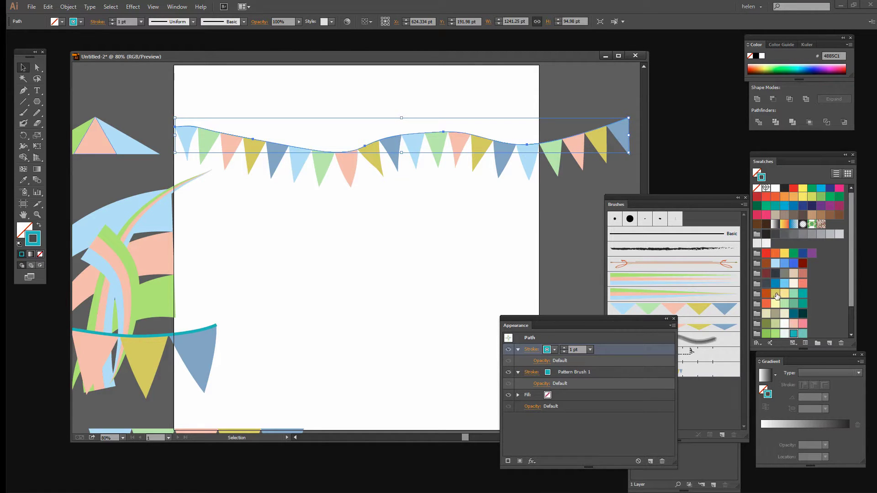
click(802, 323)
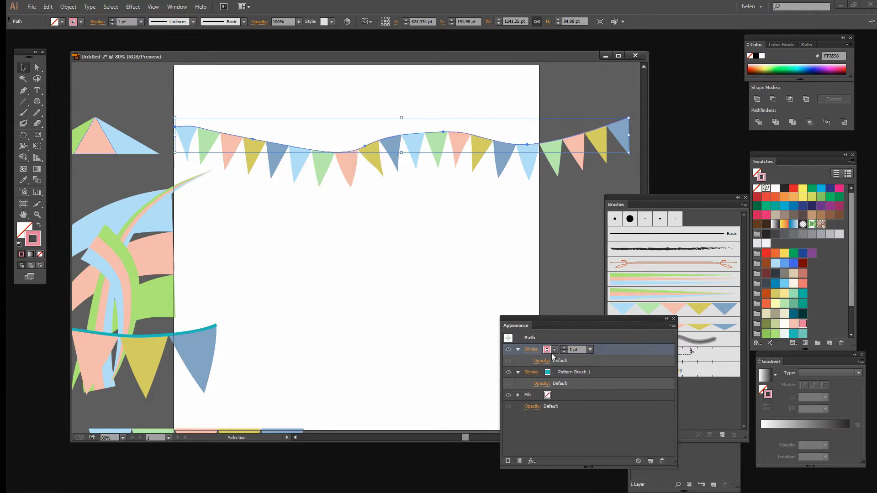
Set the bunting's pink stroke weight to 6 pt and deselect the path
click(564, 347)
click(564, 347)
click(564, 347)
click(564, 347)
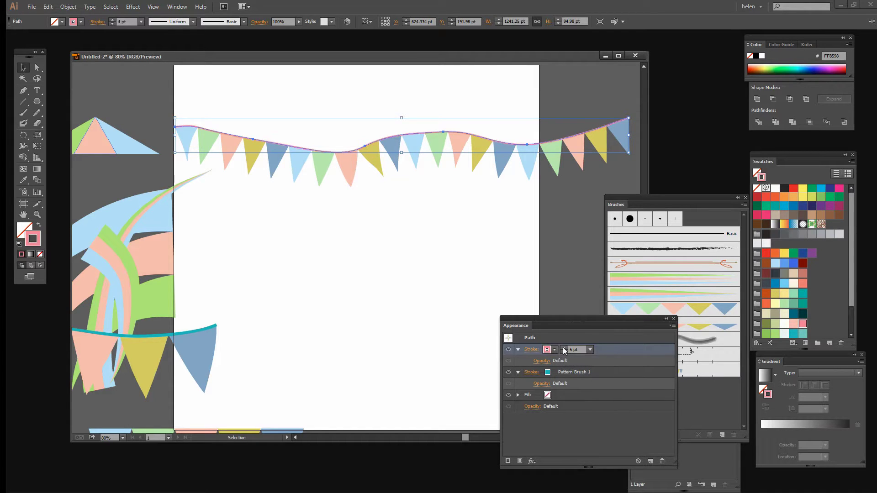
click(564, 348)
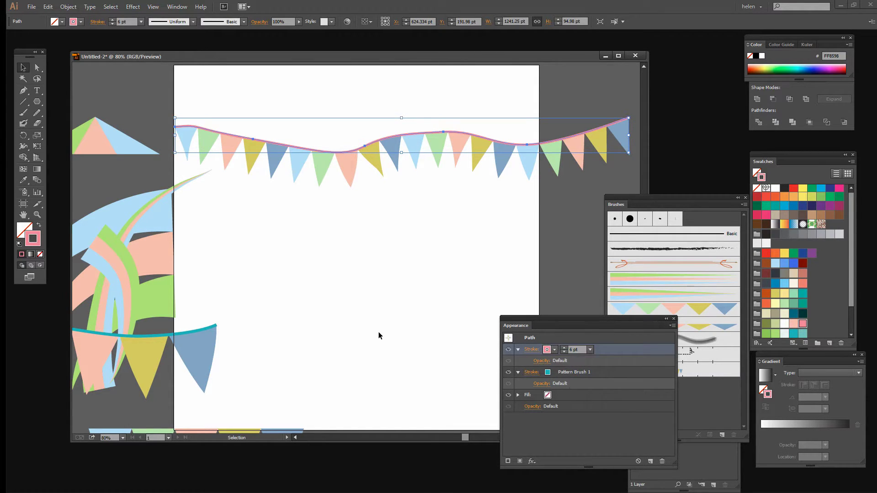
click(357, 302)
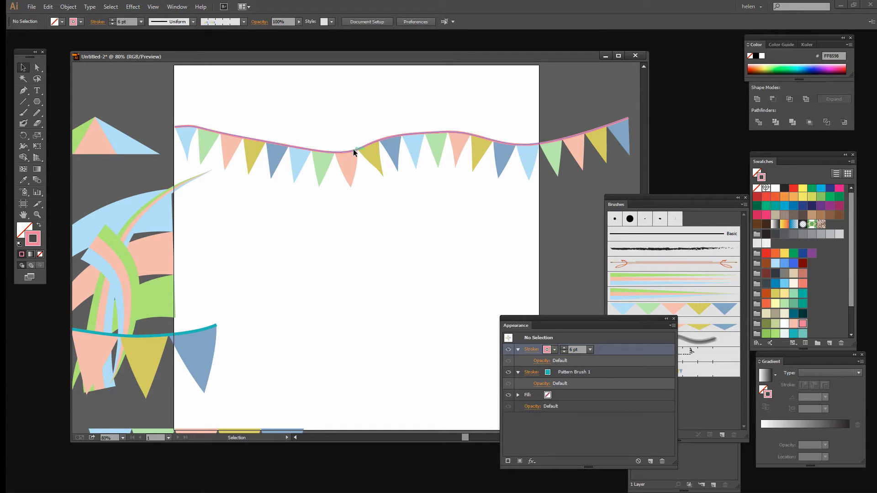
Raise the long bunting across the artboard's top and bring the small striped curve, large three-colour arc and teal-stringed bunting onto the artboard
drag(353, 149, 341, 134)
click(429, 209)
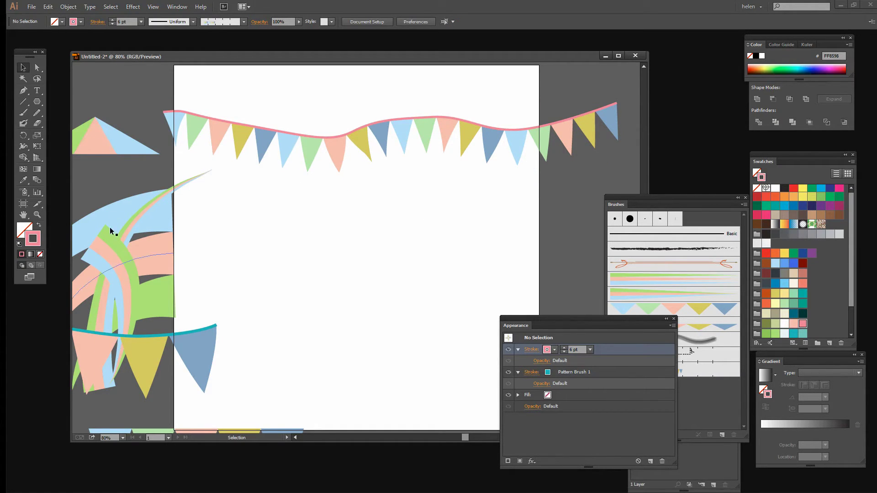
mouse_move(111, 231)
mouse_down()
mouse_move(121, 274)
mouse_move(475, 240)
mouse_up()
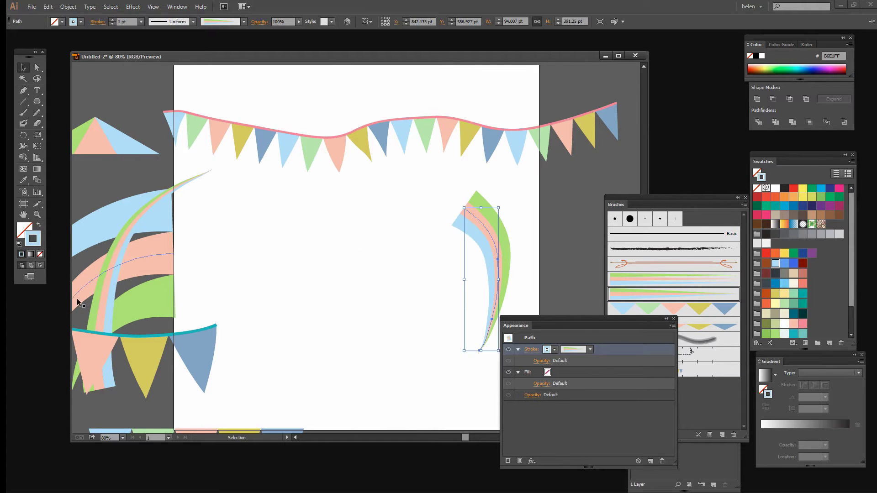
mouse_move(78, 302)
mouse_down()
mouse_move(149, 268)
mouse_move(343, 269)
mouse_move(365, 250)
mouse_up()
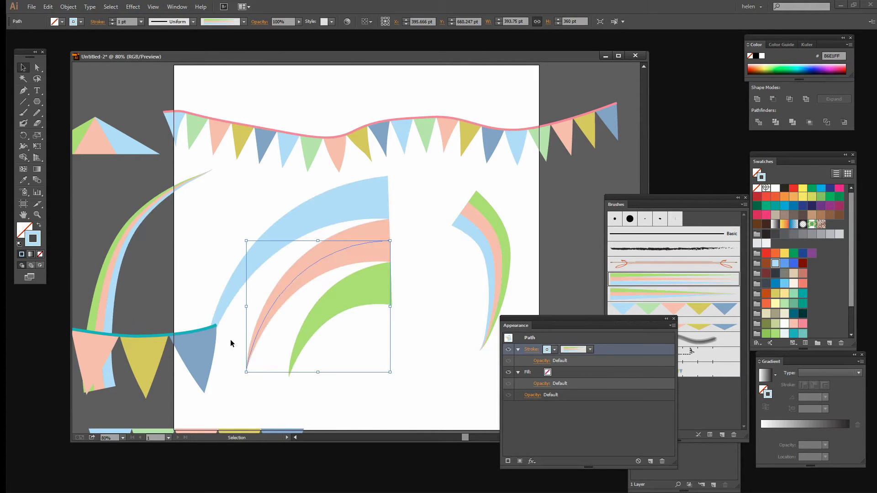
drag(156, 346, 392, 383)
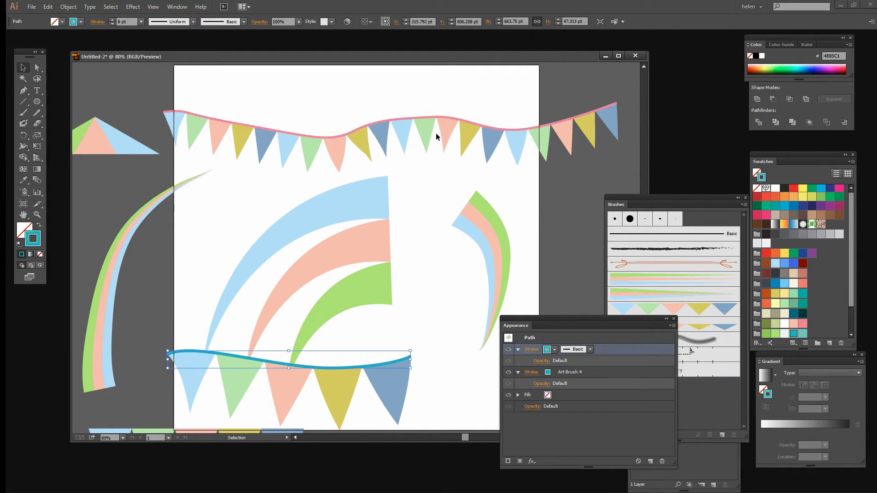
Shift the large three-colour arc up and left, and the small striped curve down and left
click(372, 190)
drag(367, 295, 348, 279)
drag(488, 248, 459, 276)
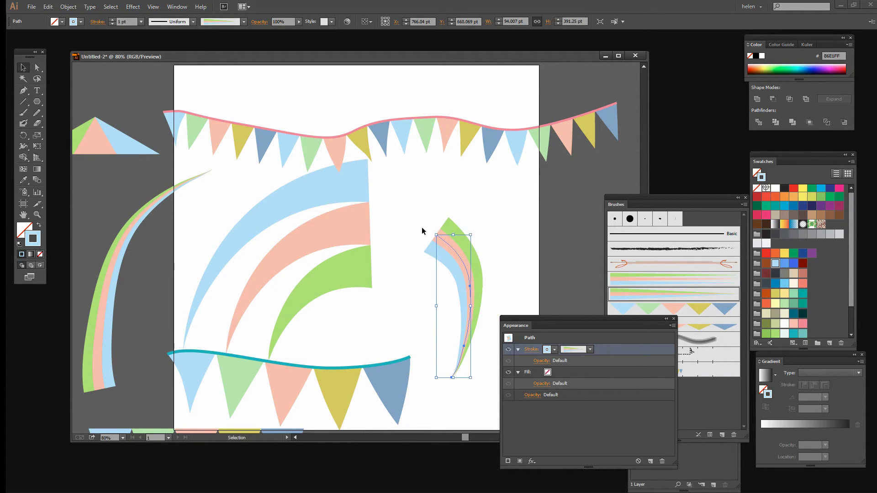